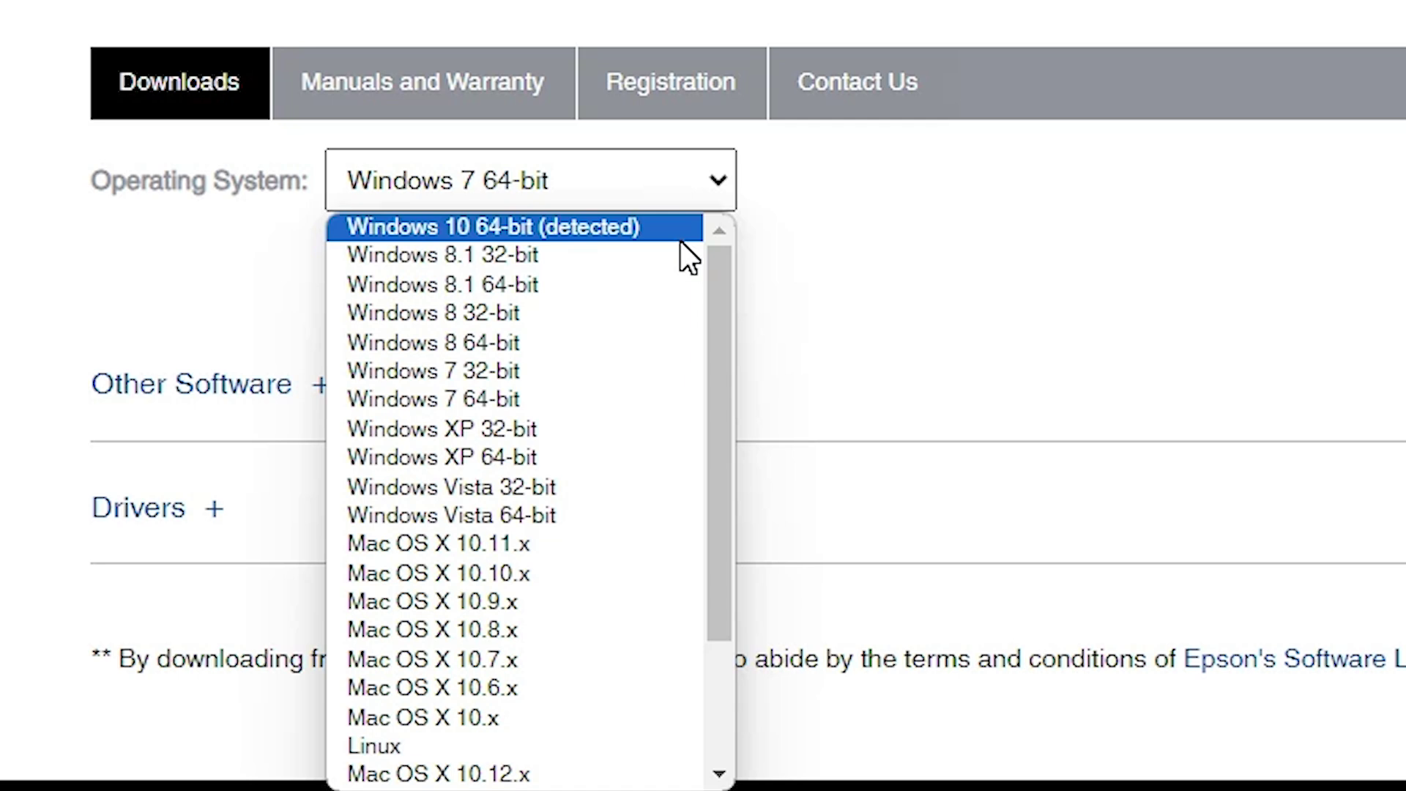
- Set the operating system to Windows 10 64-bit for the Epson L210 downloads and expand the Drivers section
left_click(569, 233)
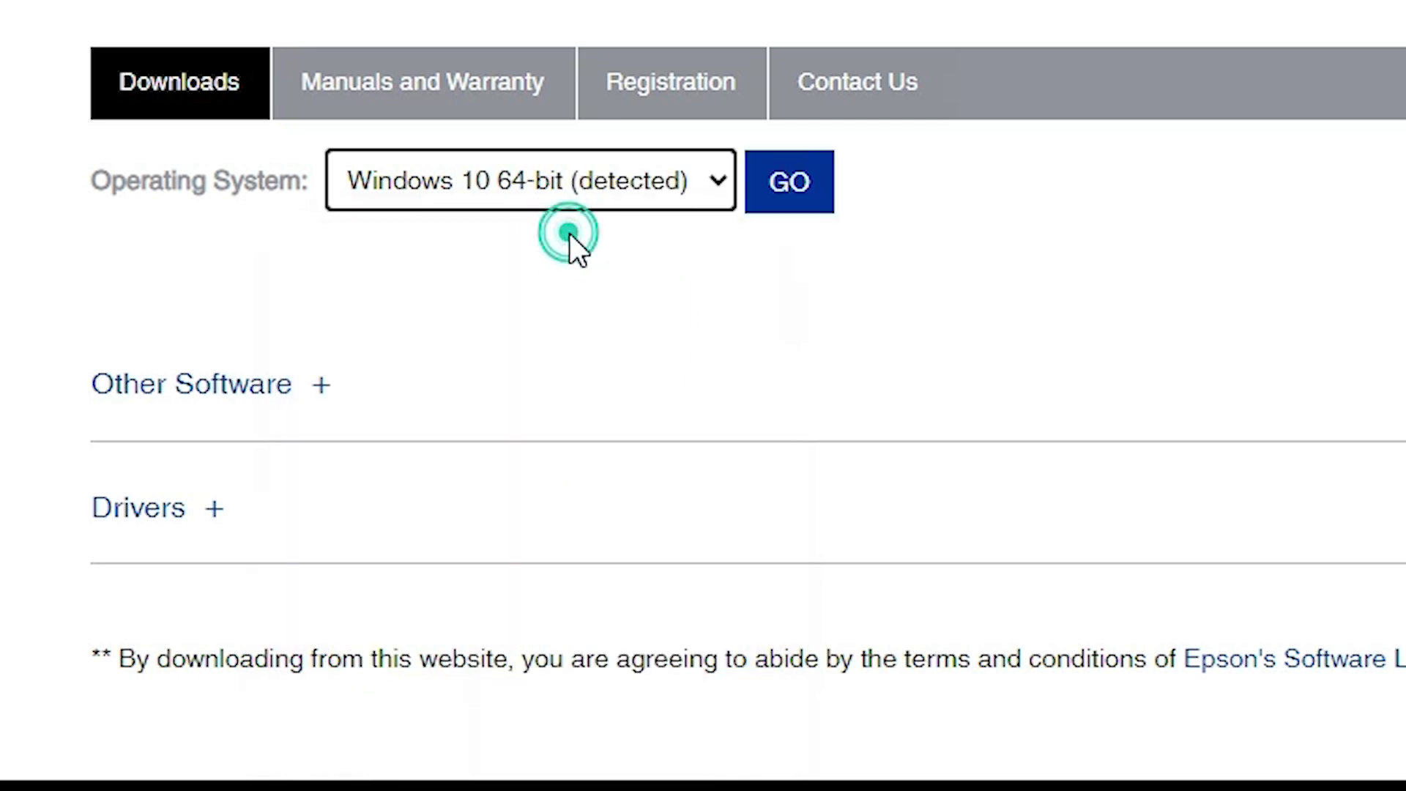
left_click(779, 196)
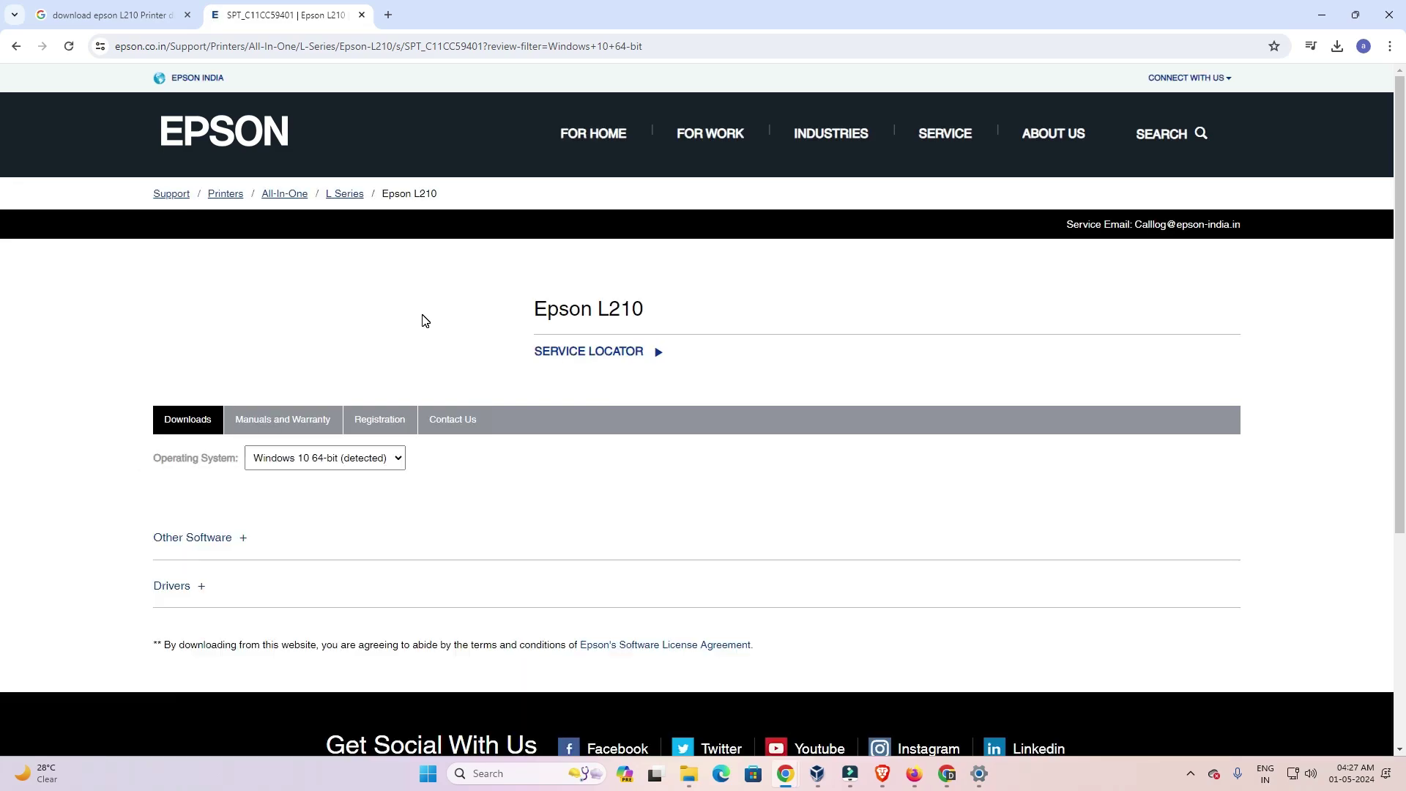
scroll(249, 364, "down", 2)
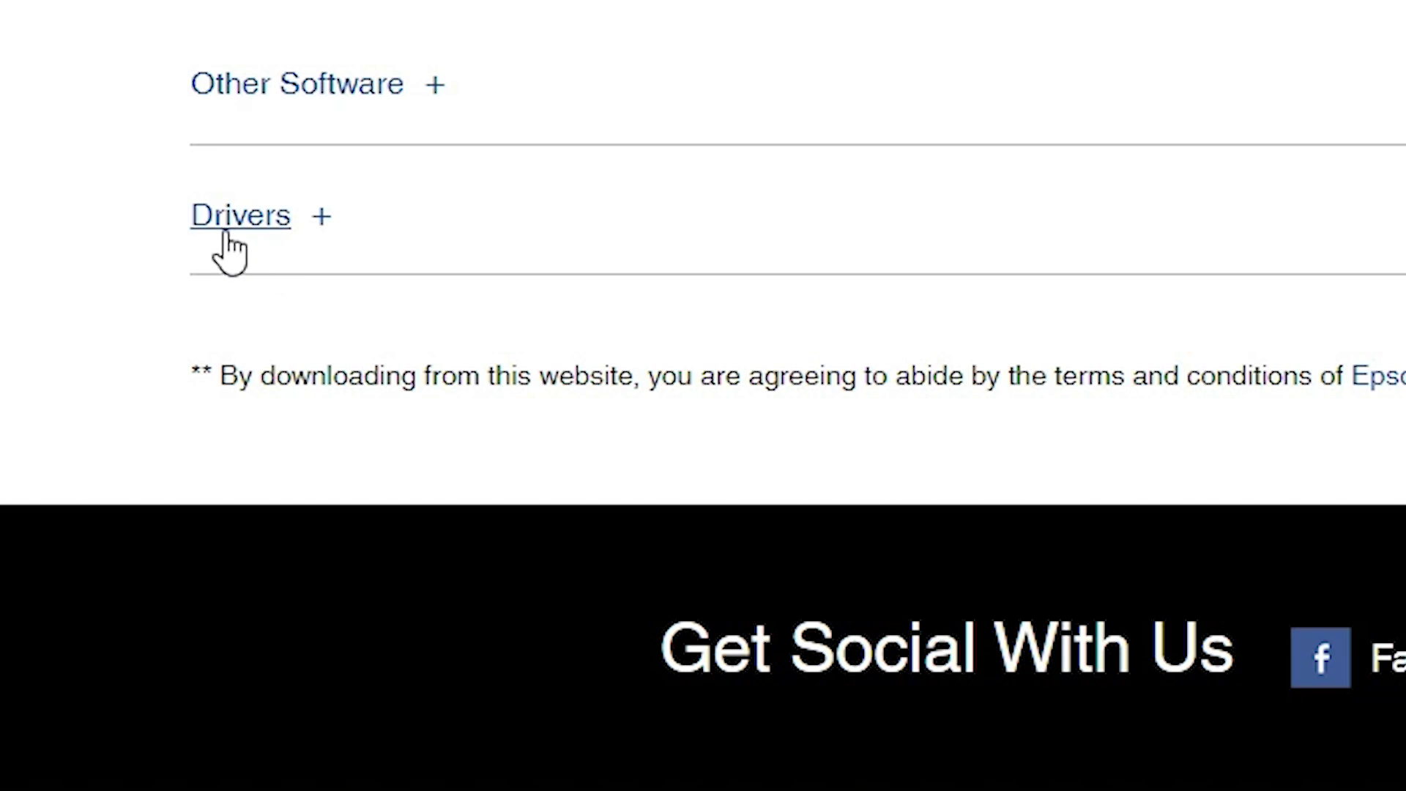
left_click(320, 222)
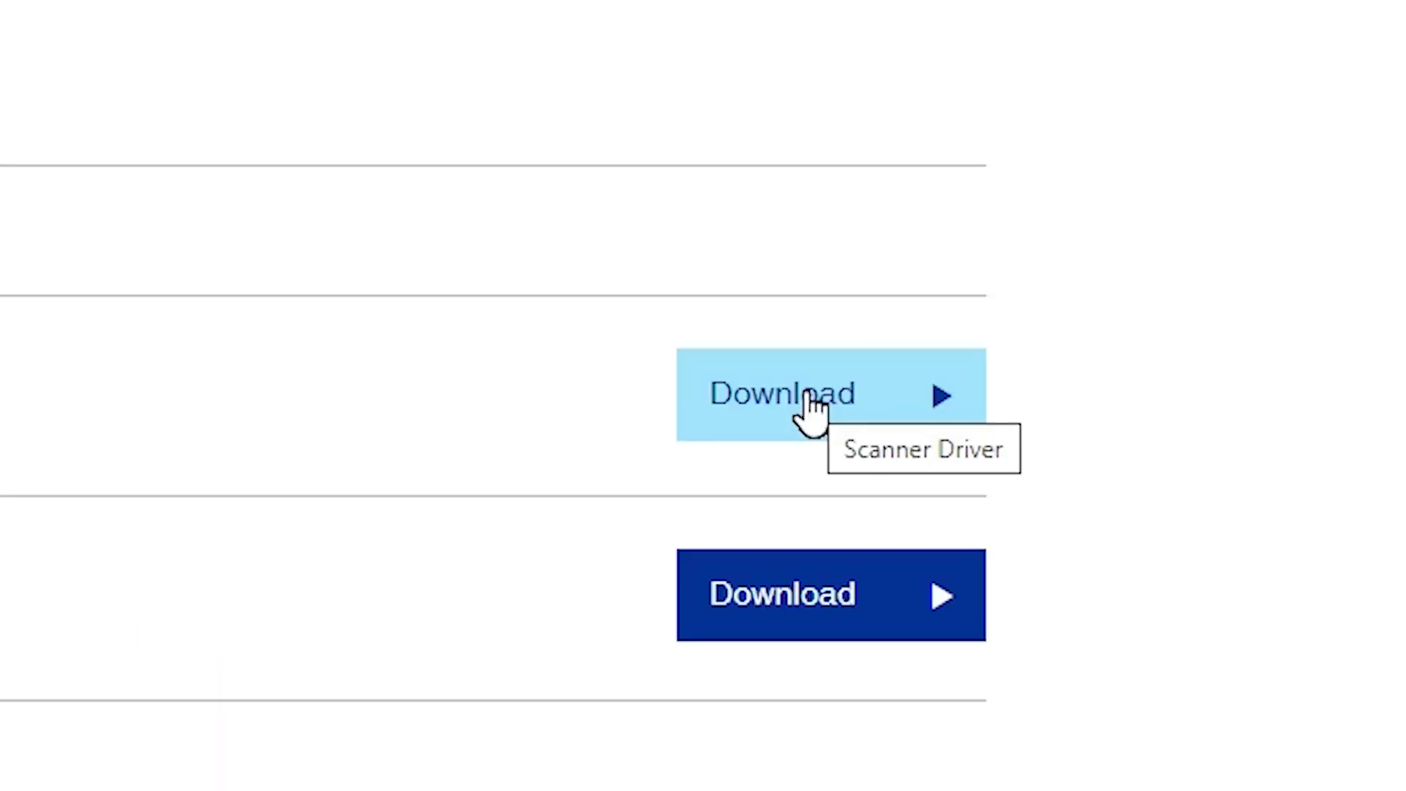
- Open the Scanner Driver download in a new tab and accept the license agreement to download L210_WW_WIN_3793_42_S.exe
right_click(809, 399)
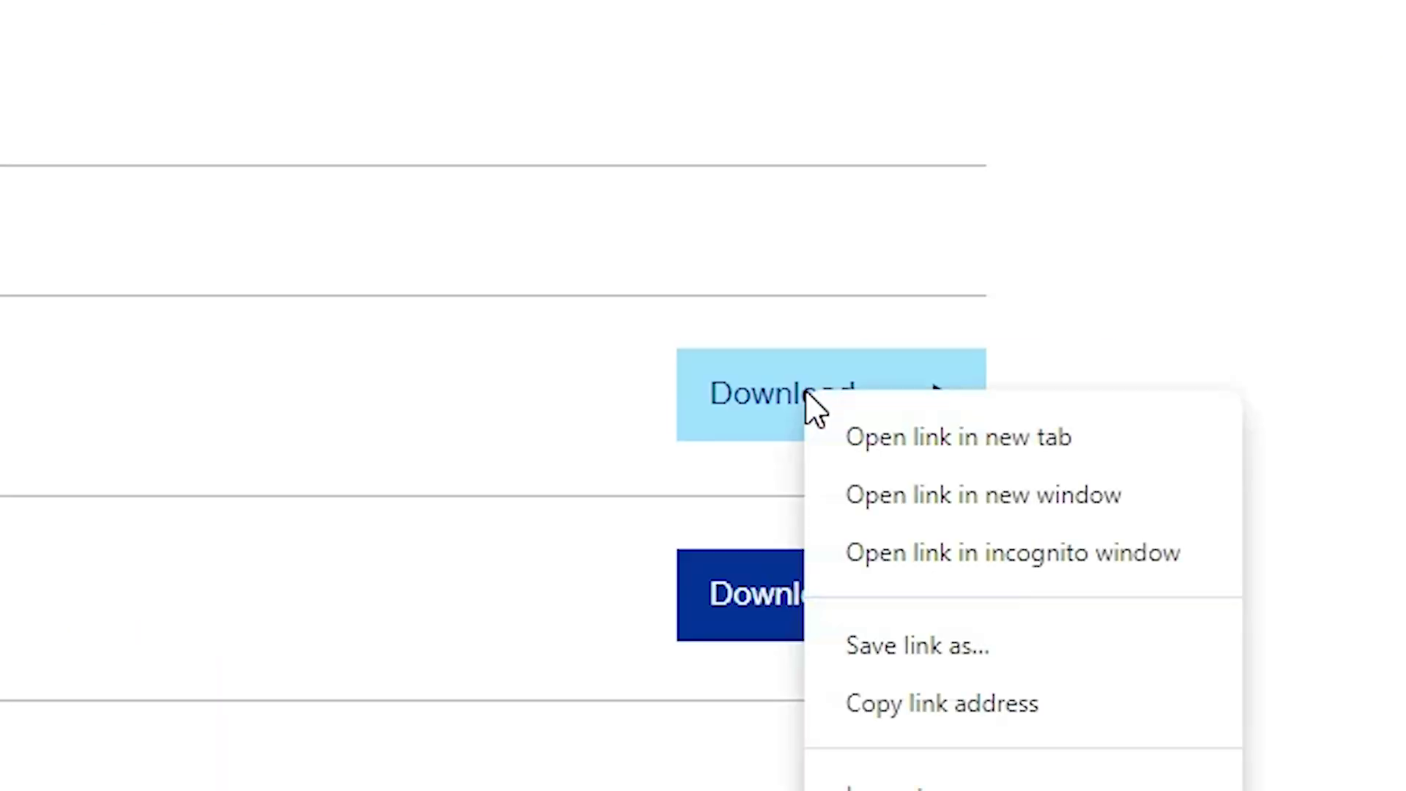
left_click(1019, 451)
left_click(471, 14)
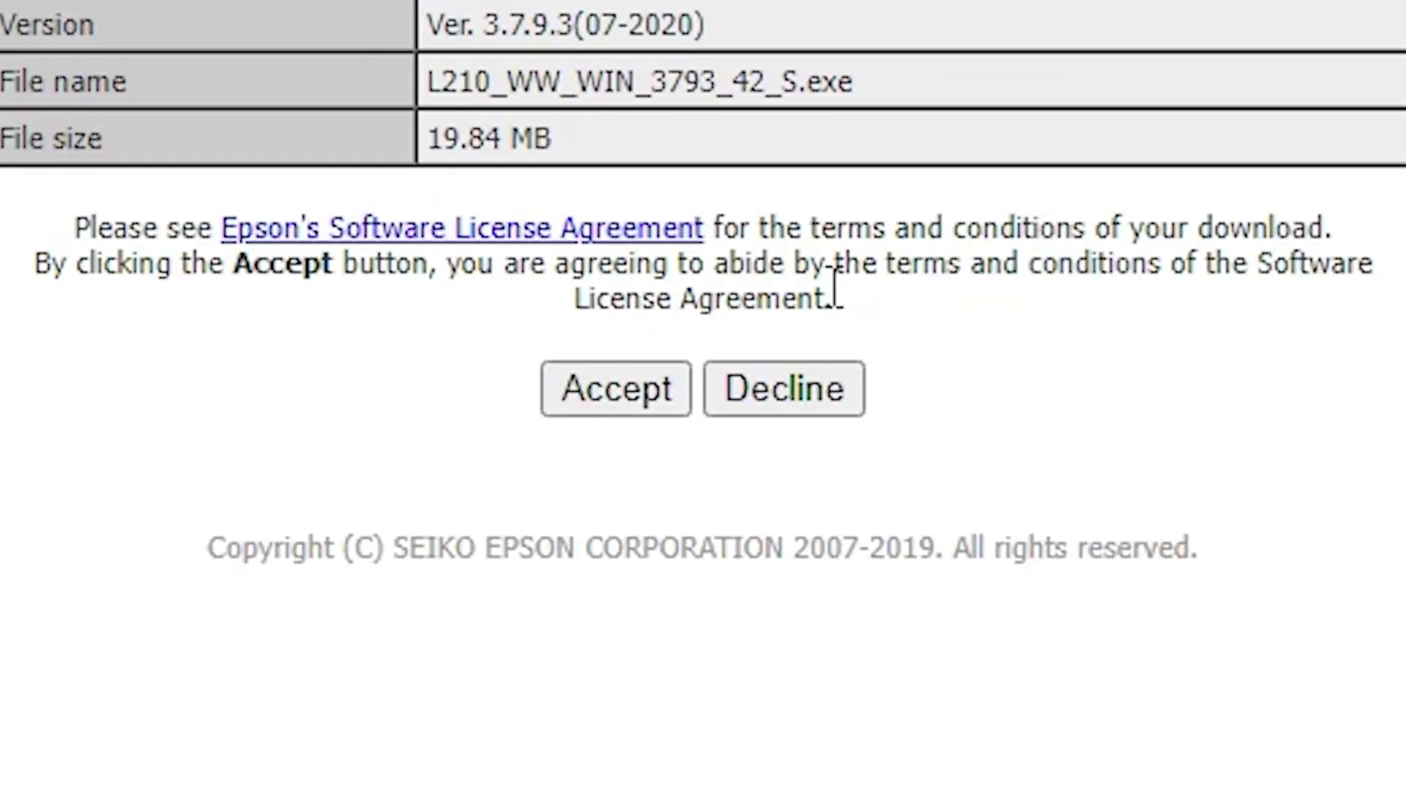
left_click(678, 394)
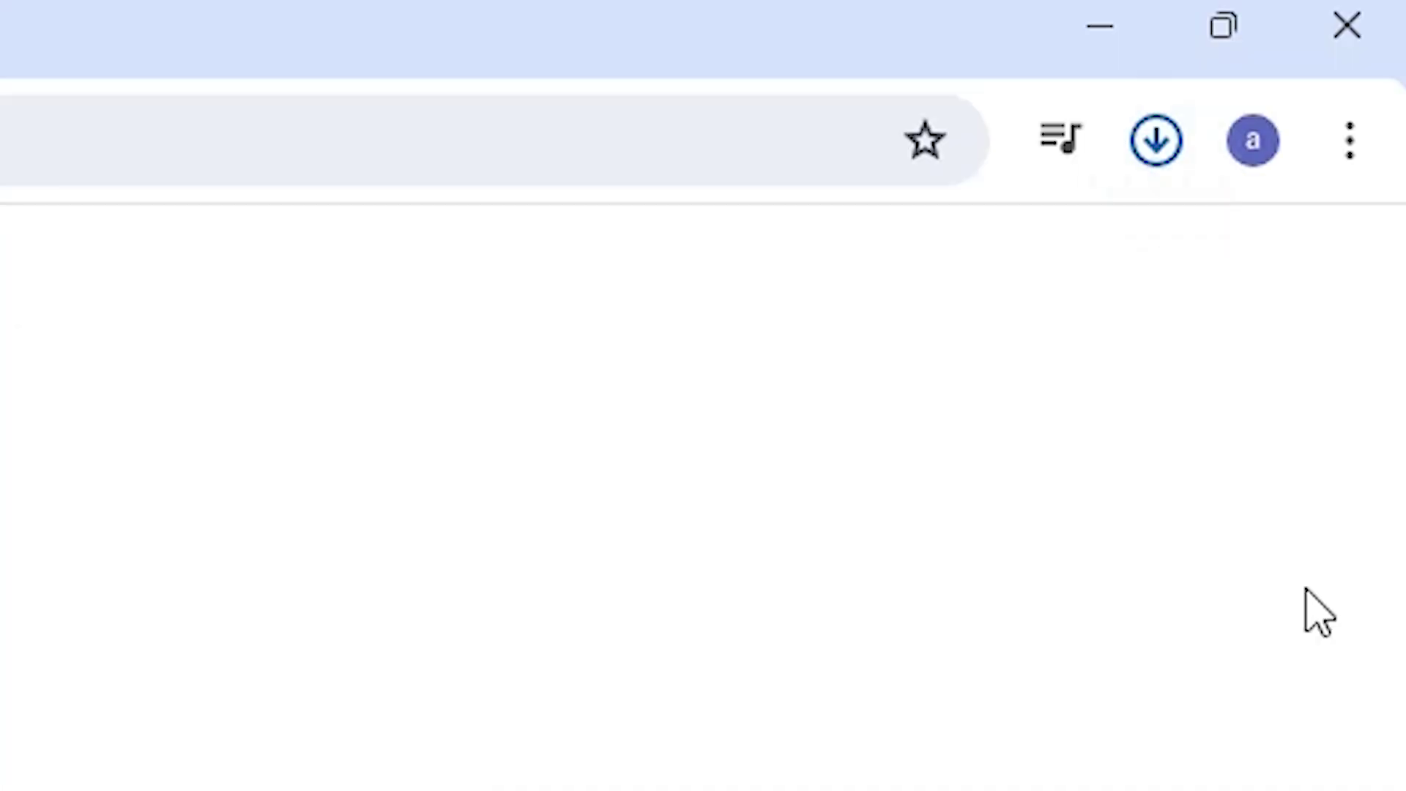
- Show the downloaded scanner driver in its folder and move L210_WW_WIN_3793_42_S to the desktop, beside the Network icon
left_click(1157, 146)
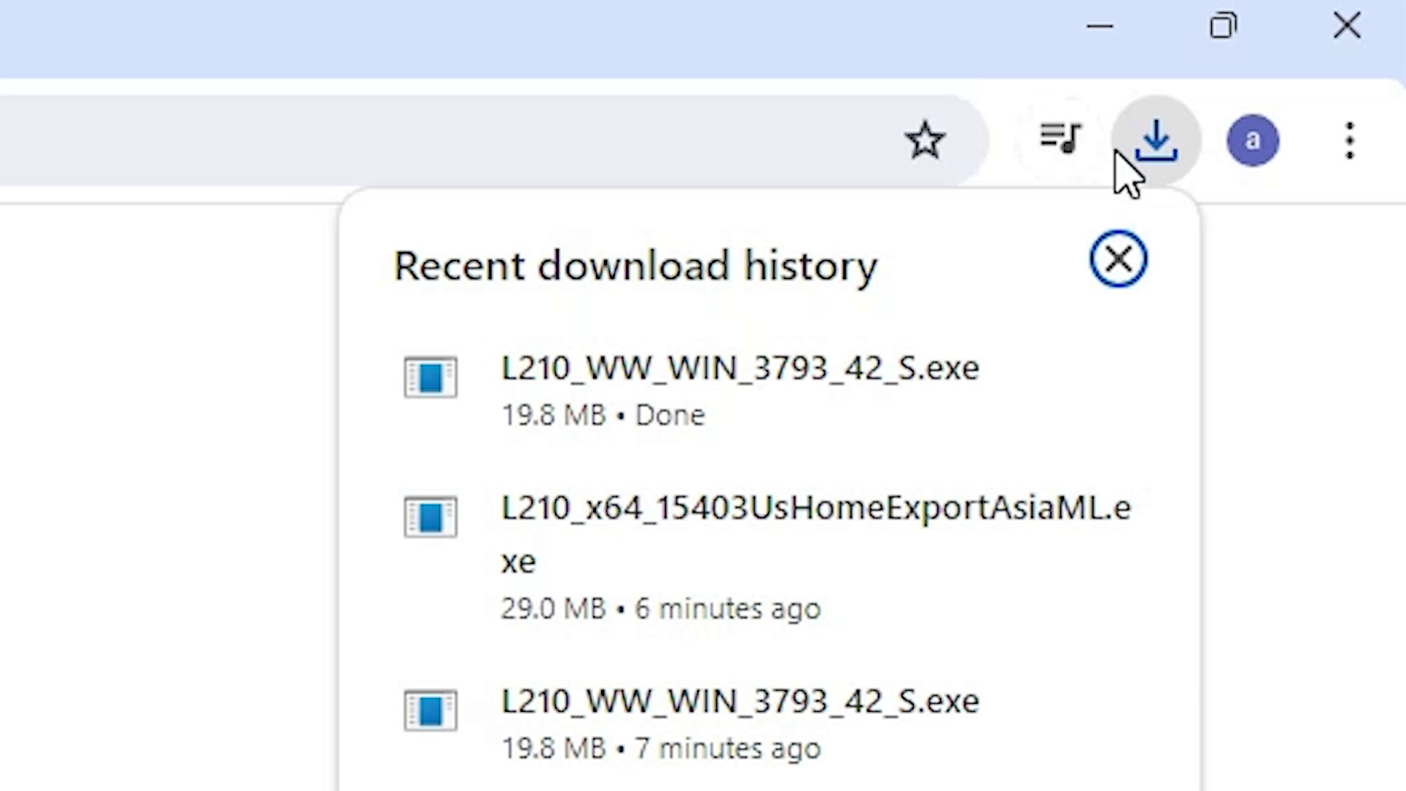
mouse_move(1034, 372)
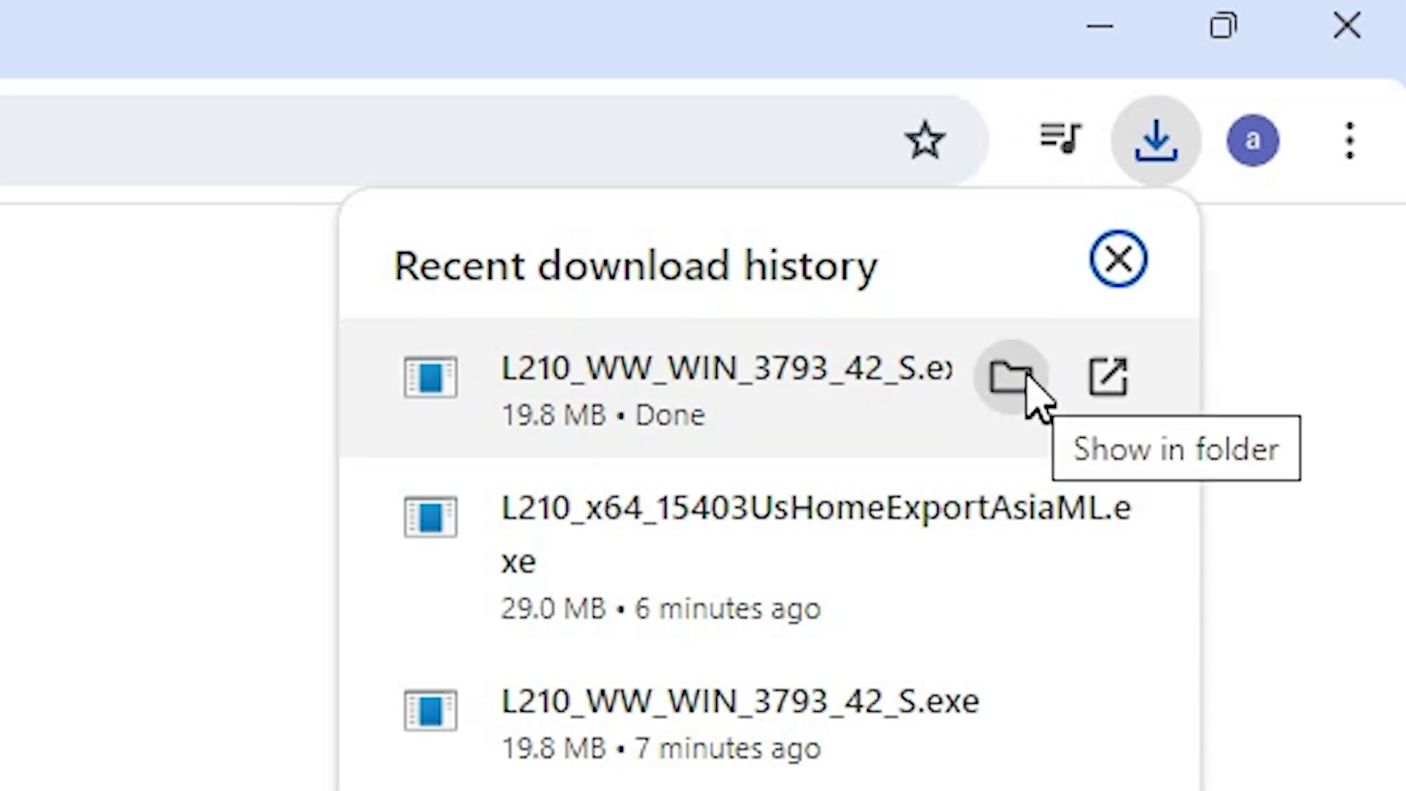
left_click(1026, 379)
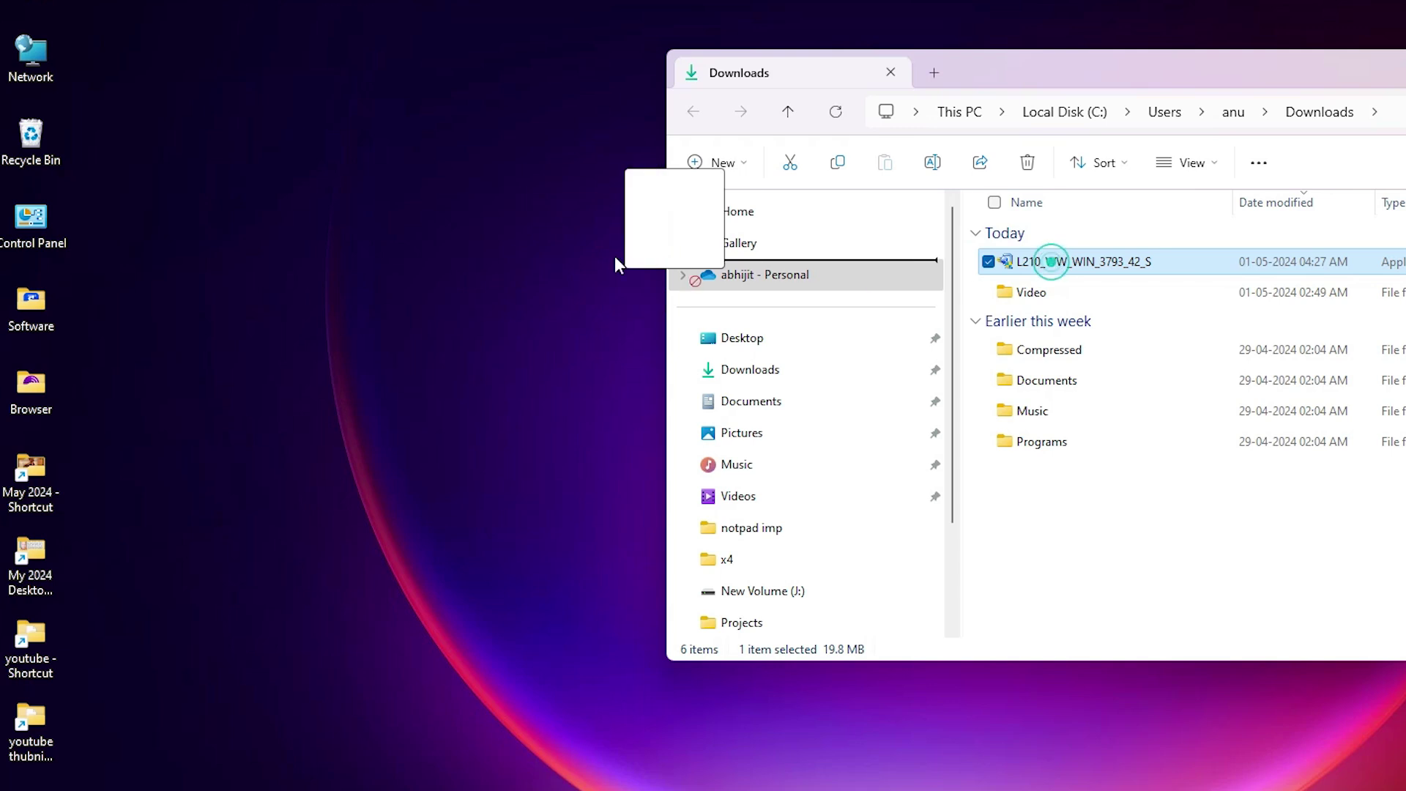
left_click_drag(615, 260, 227, 126)
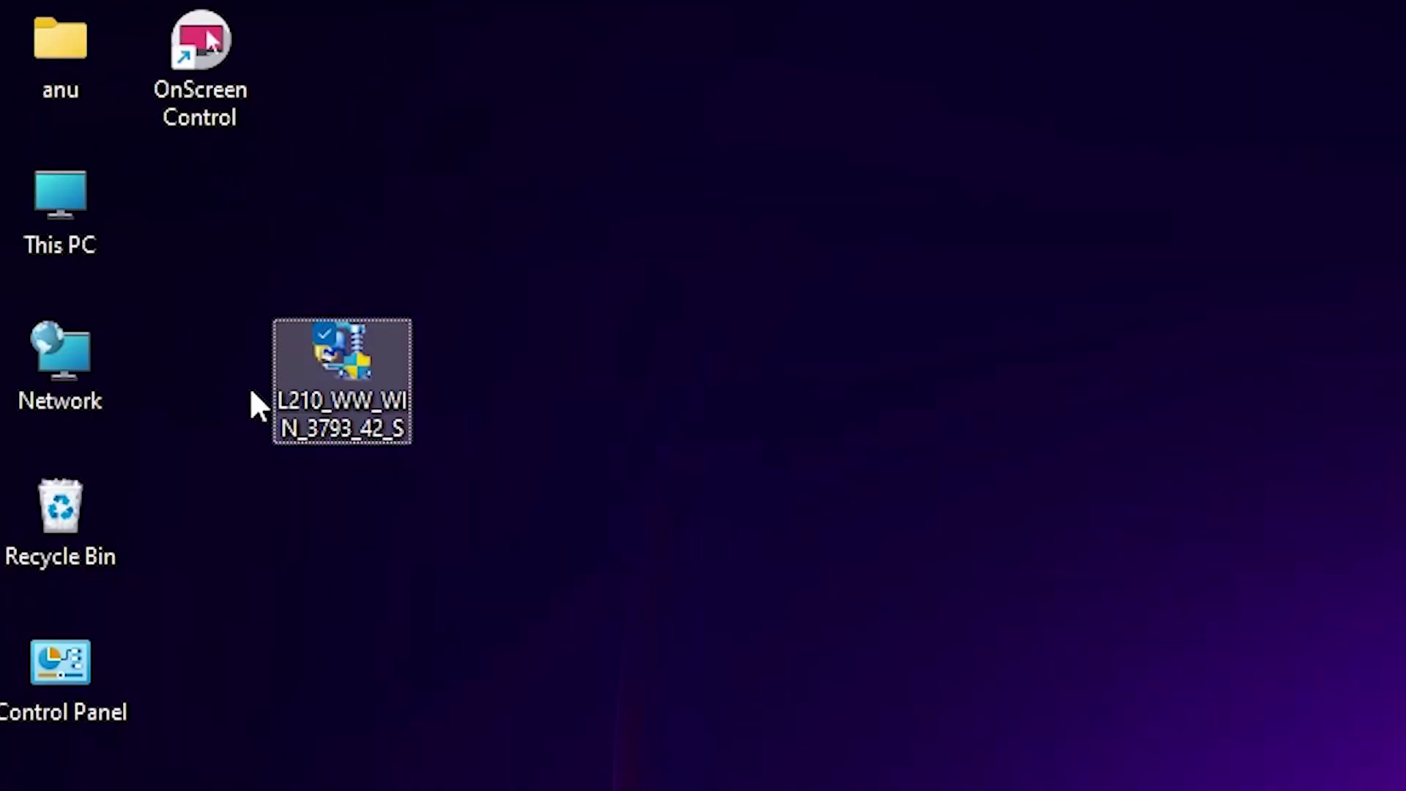
left_click_drag(155, 67, 109, 63)
left_click_drag(204, 364, 170, 359)
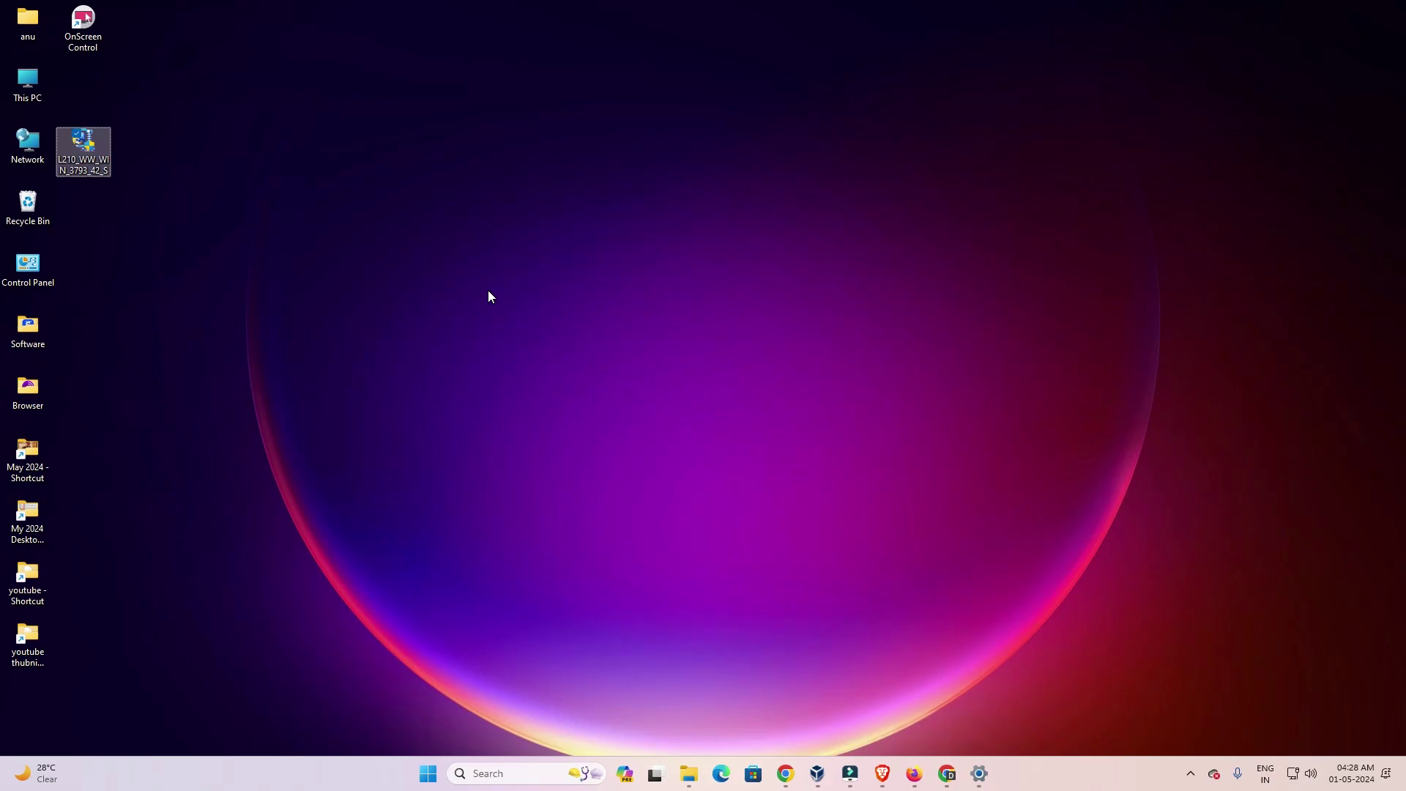
- Return to the Epson L210 support page in Chrome and download the Printer Driver, accepting its license agreement
left_click(779, 770)
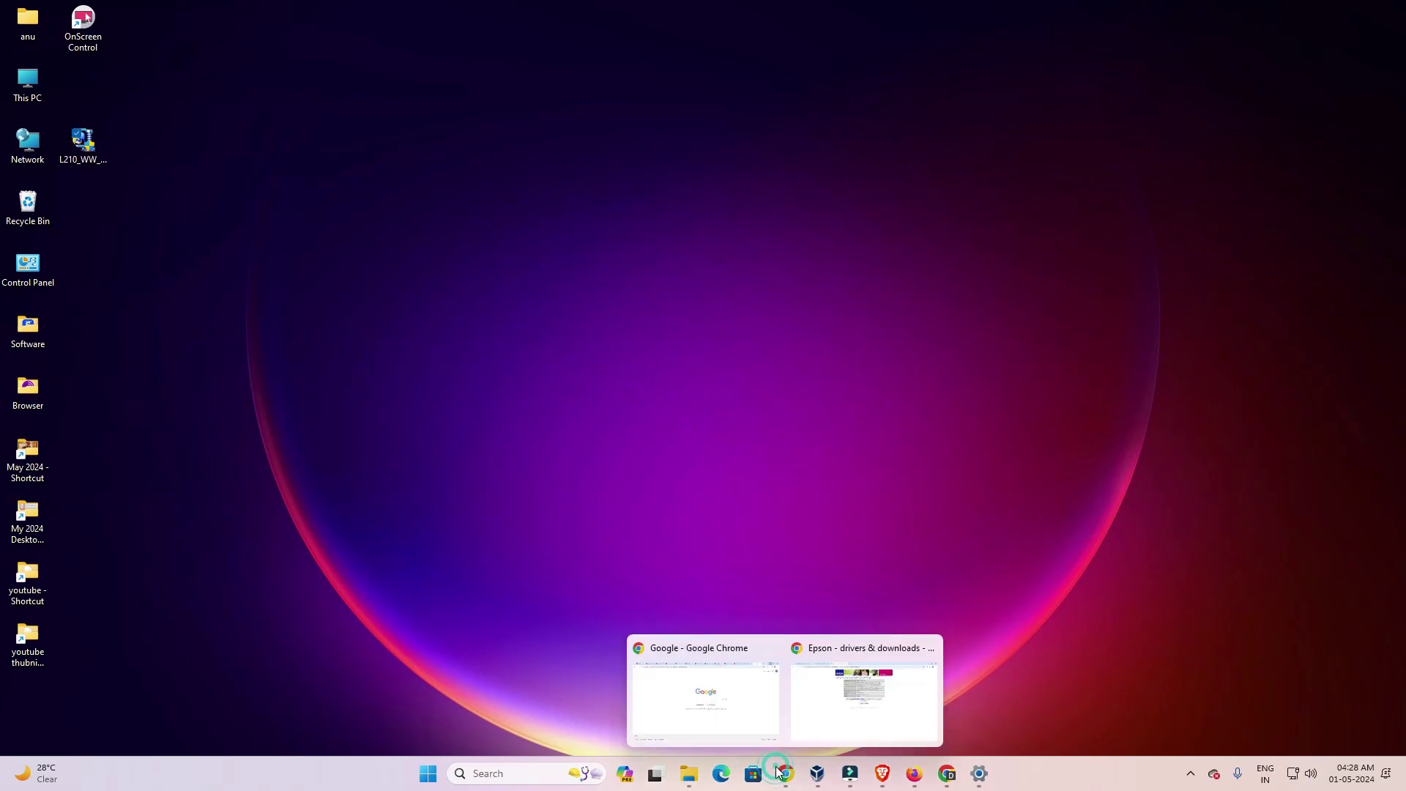
left_click(829, 714)
left_click(534, 19)
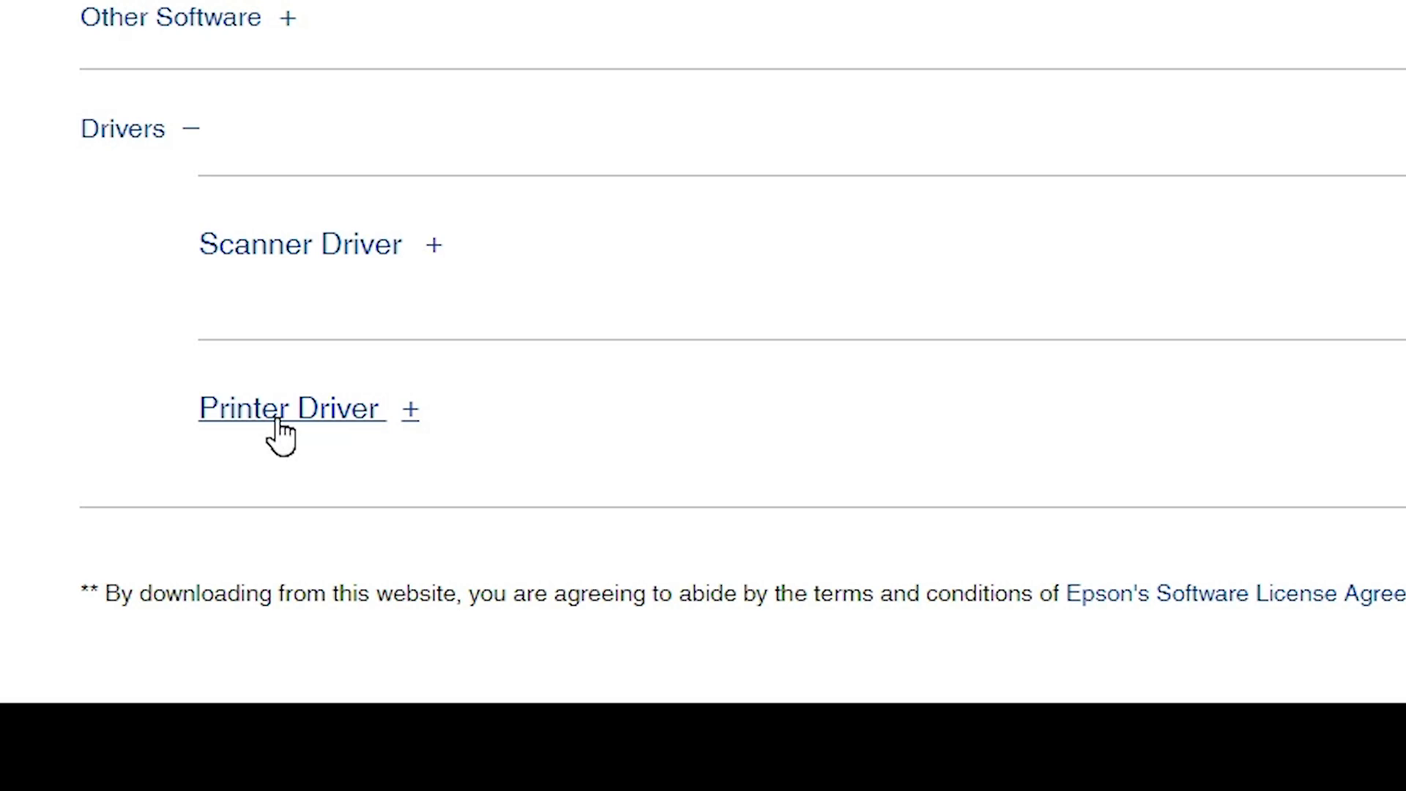
left_click(1280, 452)
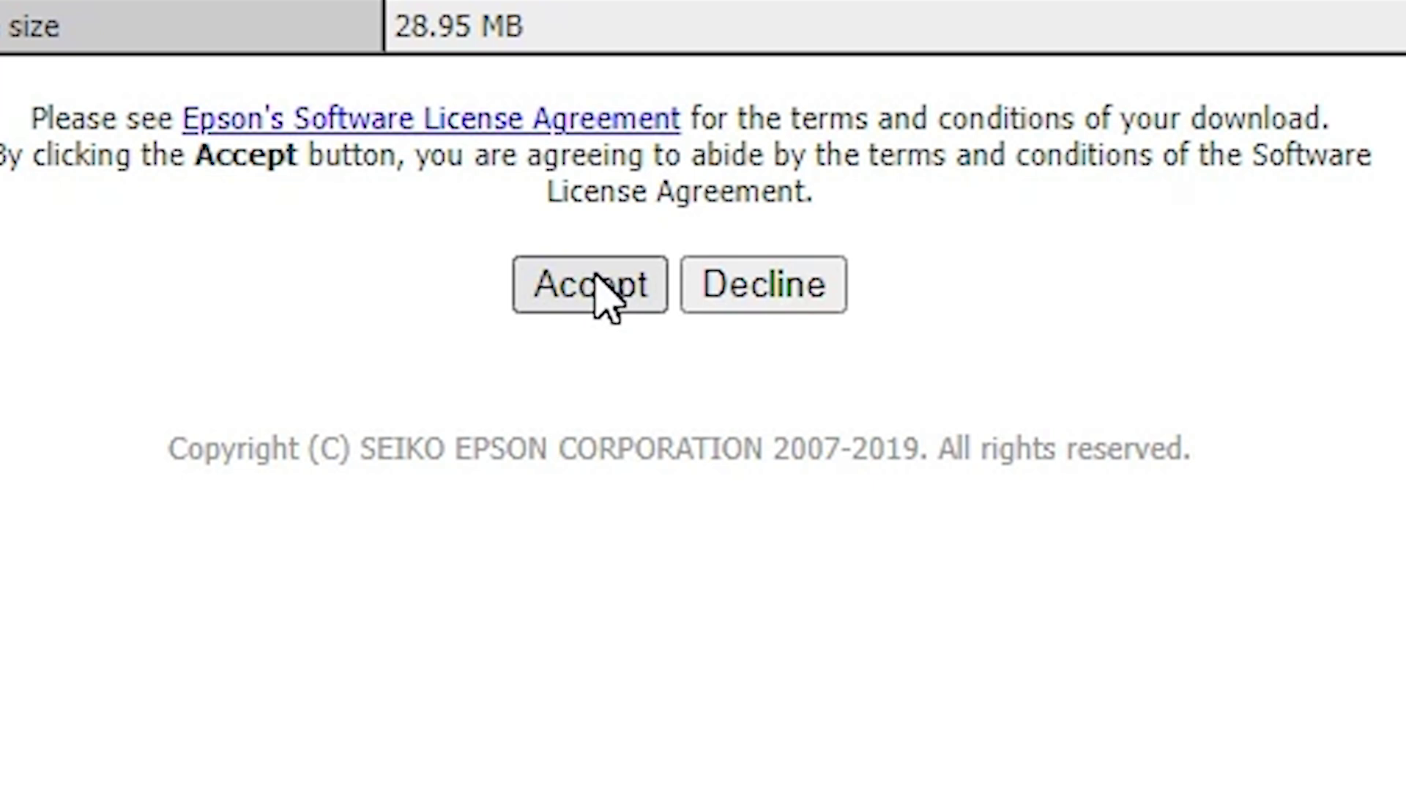
left_click(596, 278)
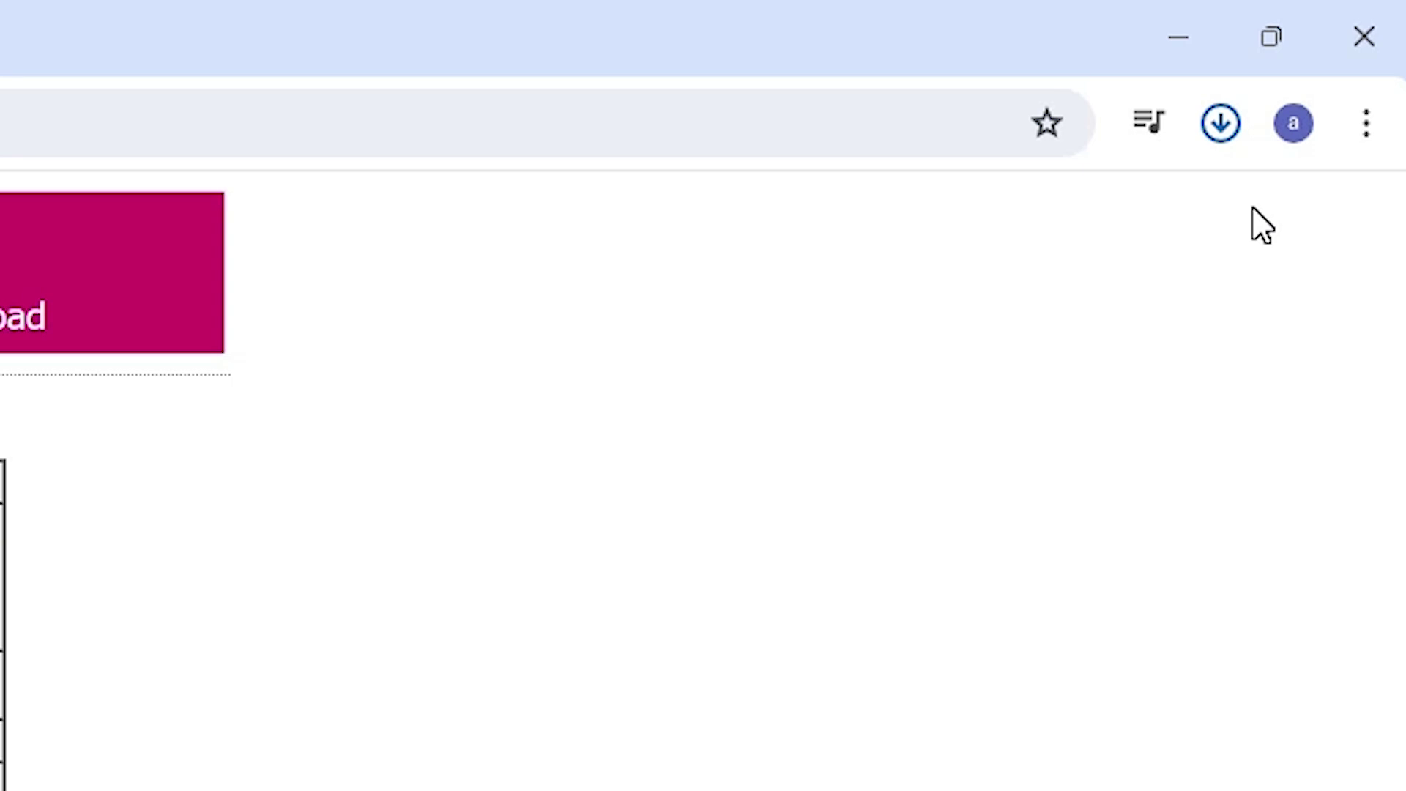
- Show the downloaded printer driver in its folder and move L210_x64_15403UsHomeExportAsiaML to the desktop, below the scanner driver
left_click(1216, 123)
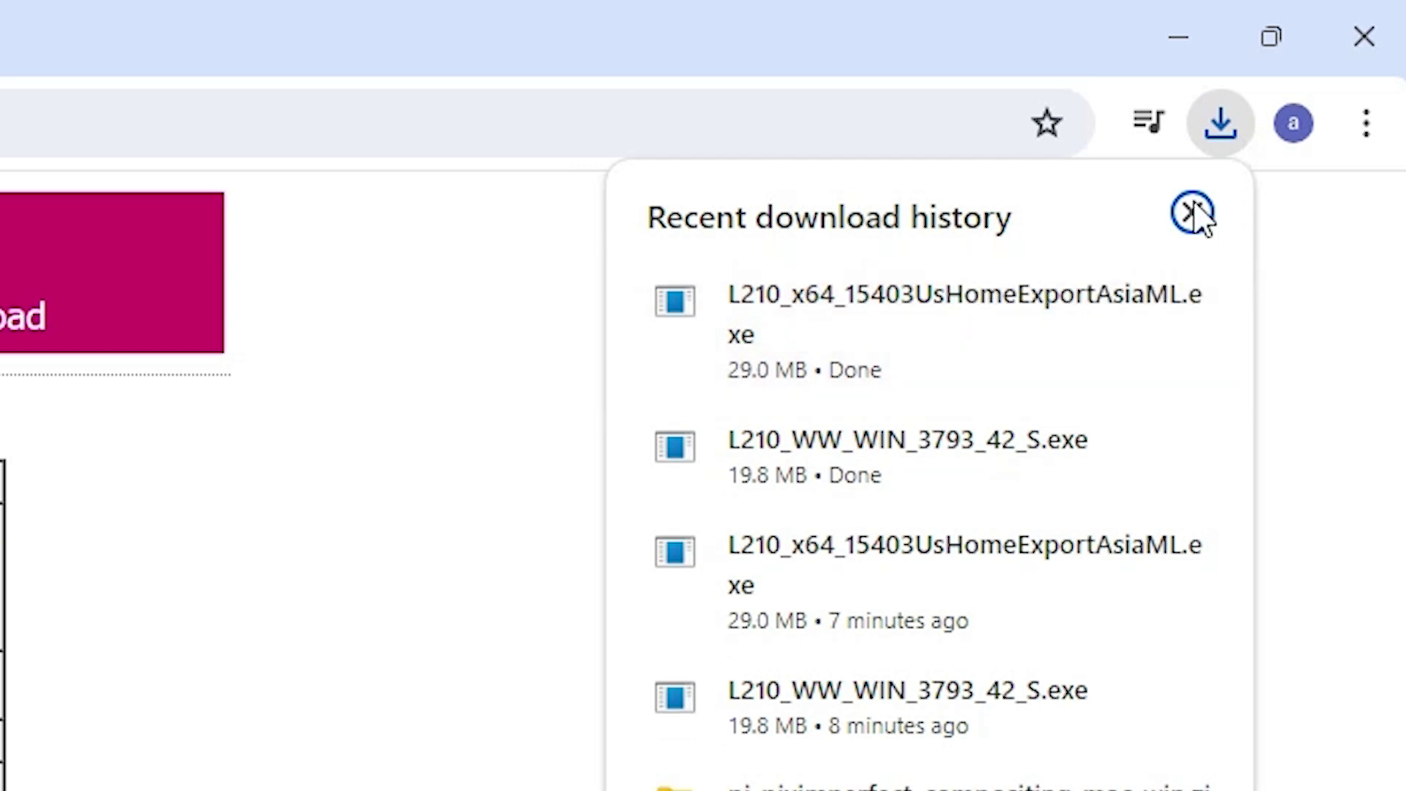
left_click(1102, 302)
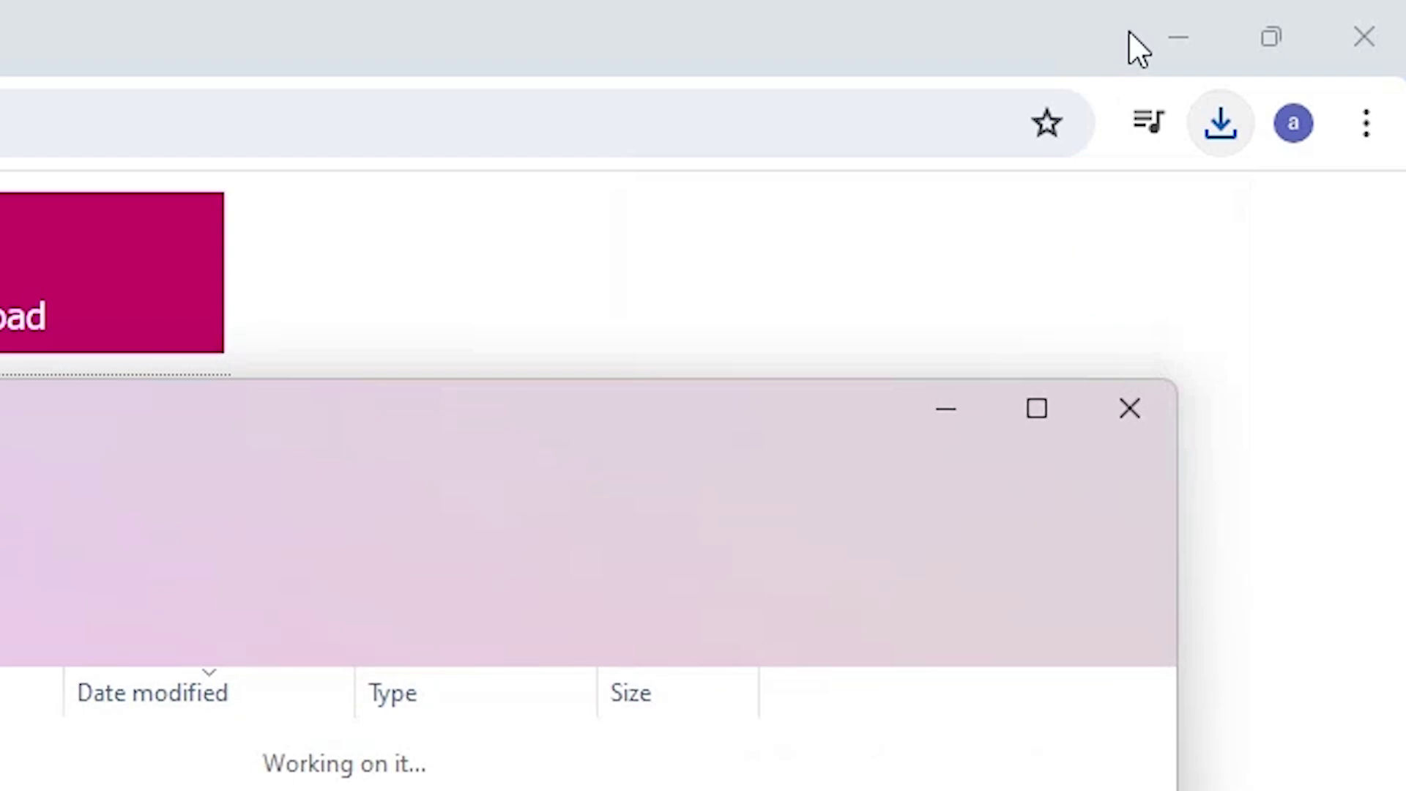
left_click(1179, 36)
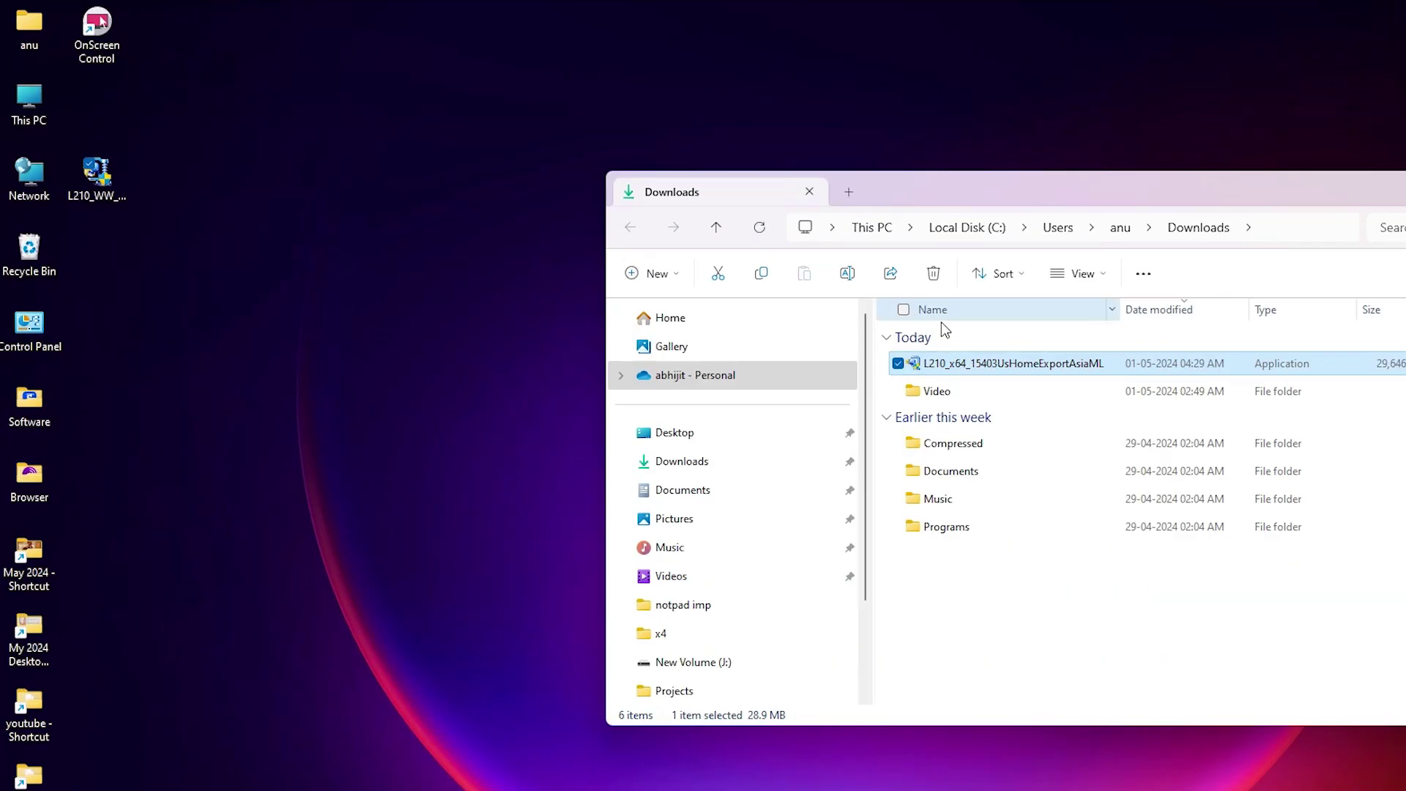
left_click_drag(927, 363, 316, 336)
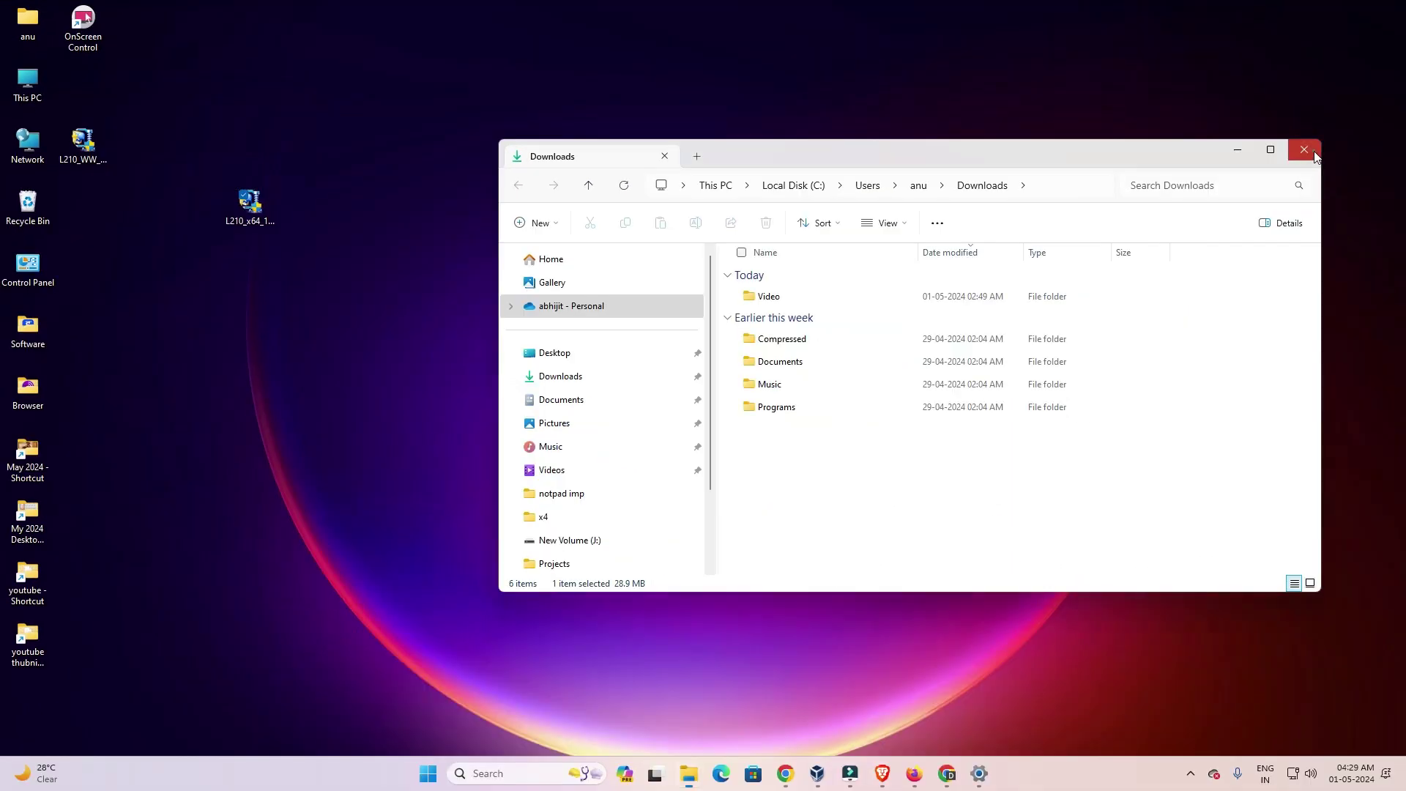
left_click(1312, 149)
left_click_drag(381, 322, 154, 330)
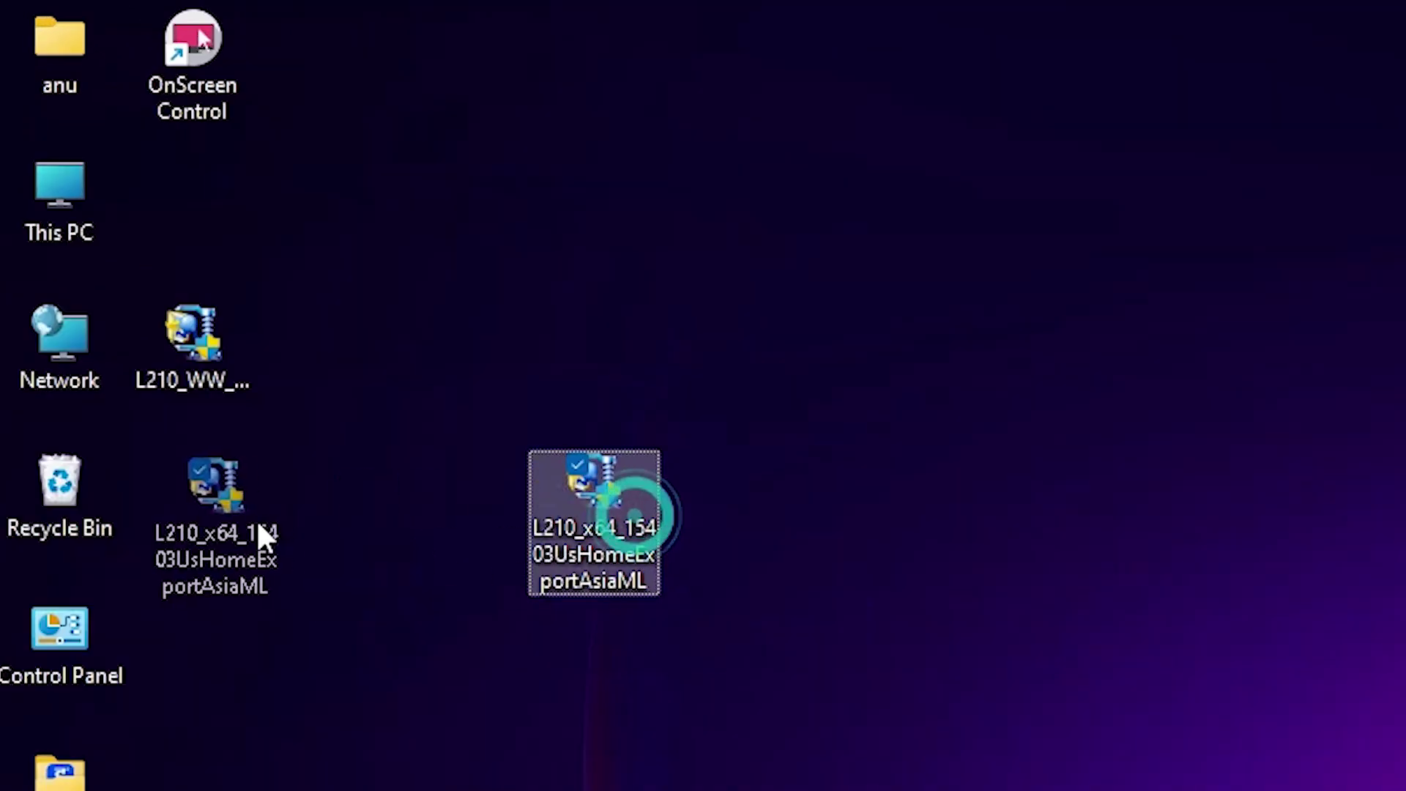
left_click_drag(257, 524, 256, 520)
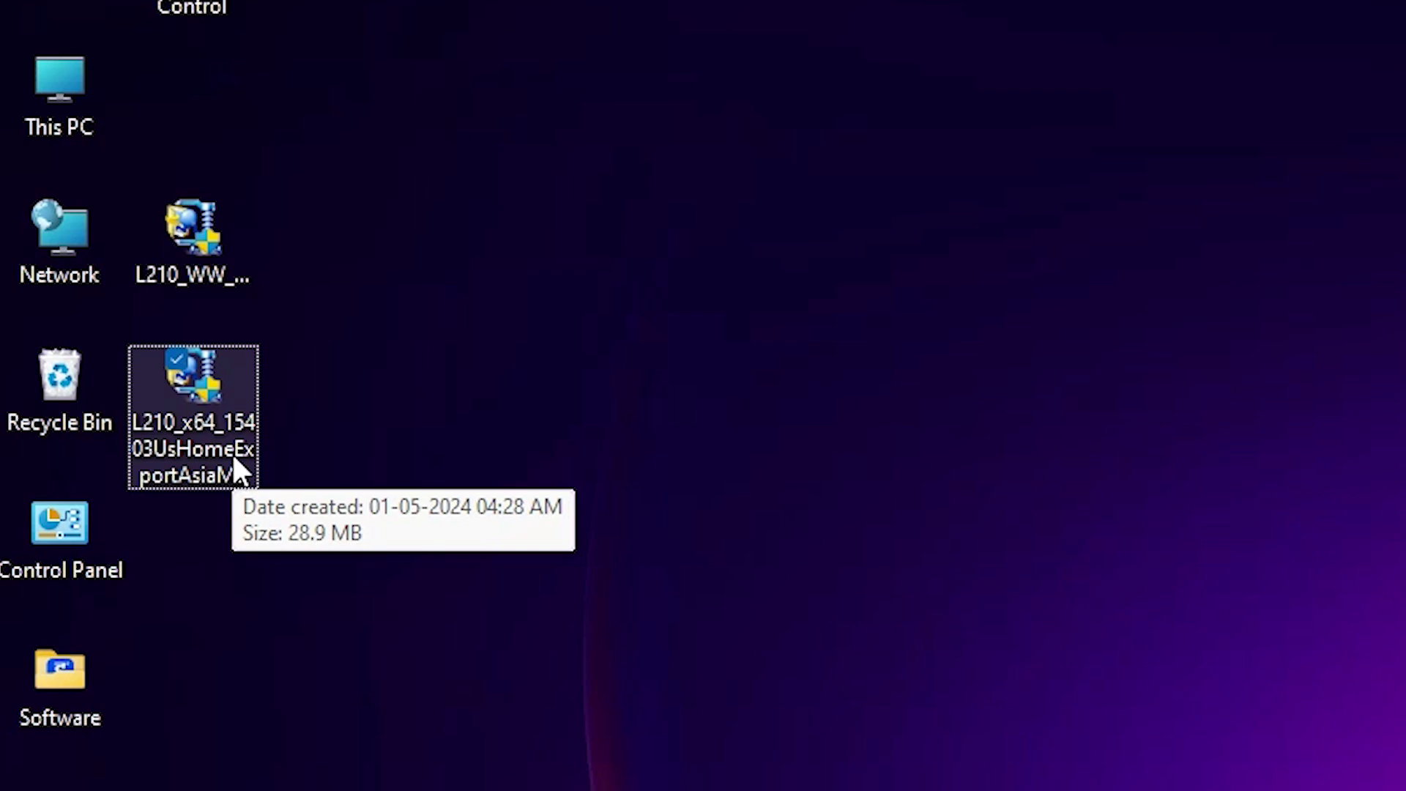
- Extract L210_x64_15403UsHomeExportAsiaML with WinRAR to its own desktop folder and place that folder below the printer driver file
right_click(211, 442)
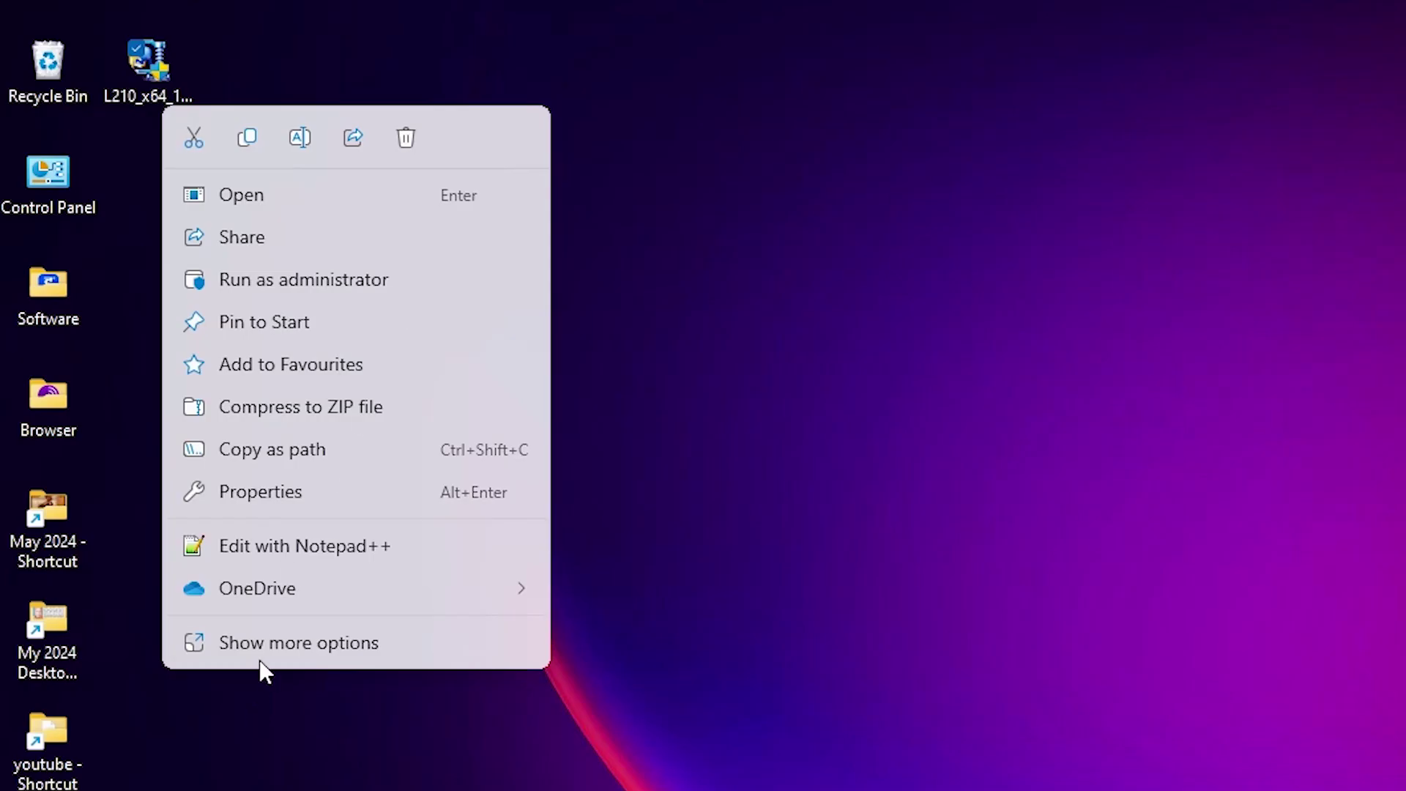
left_click(259, 654)
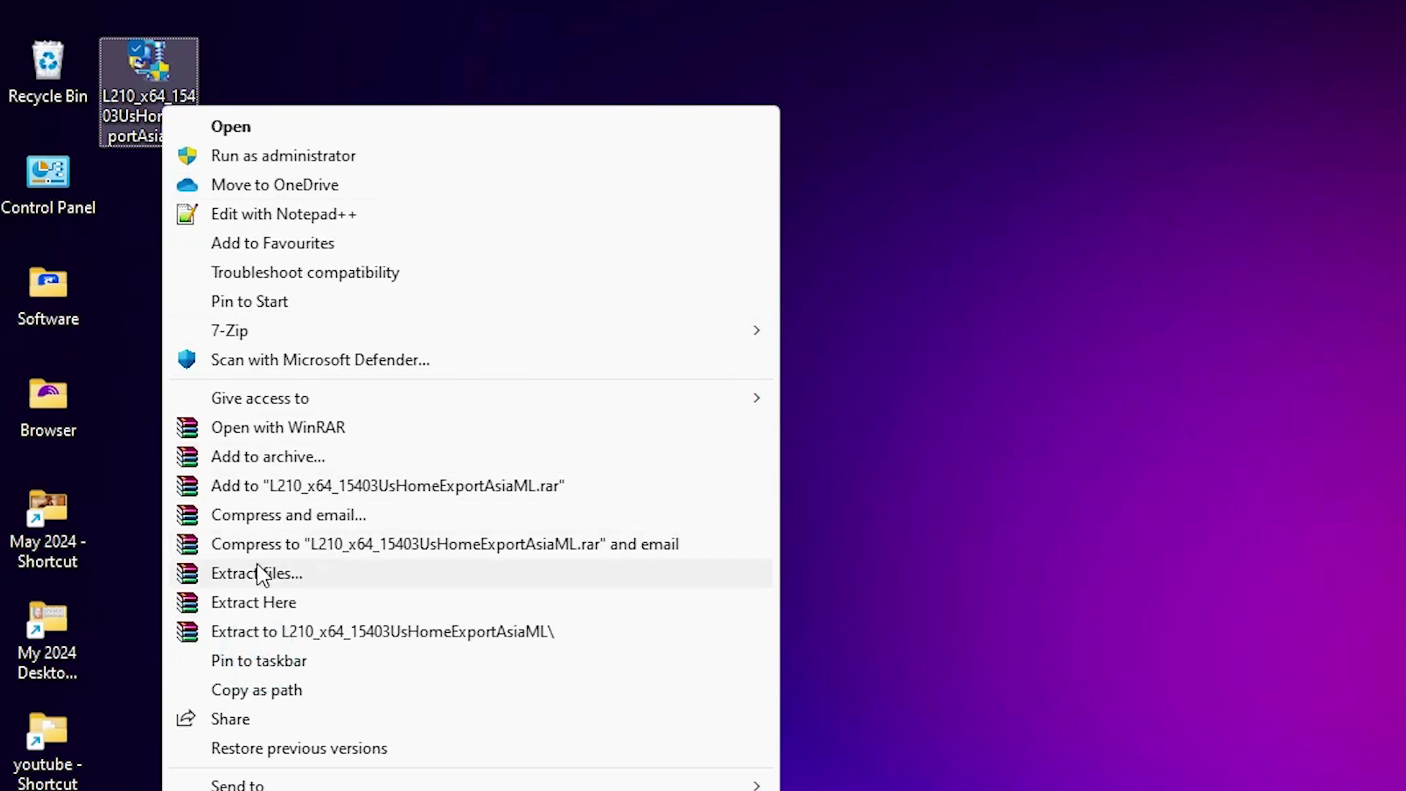
left_click(257, 567)
left_click(722, 685)
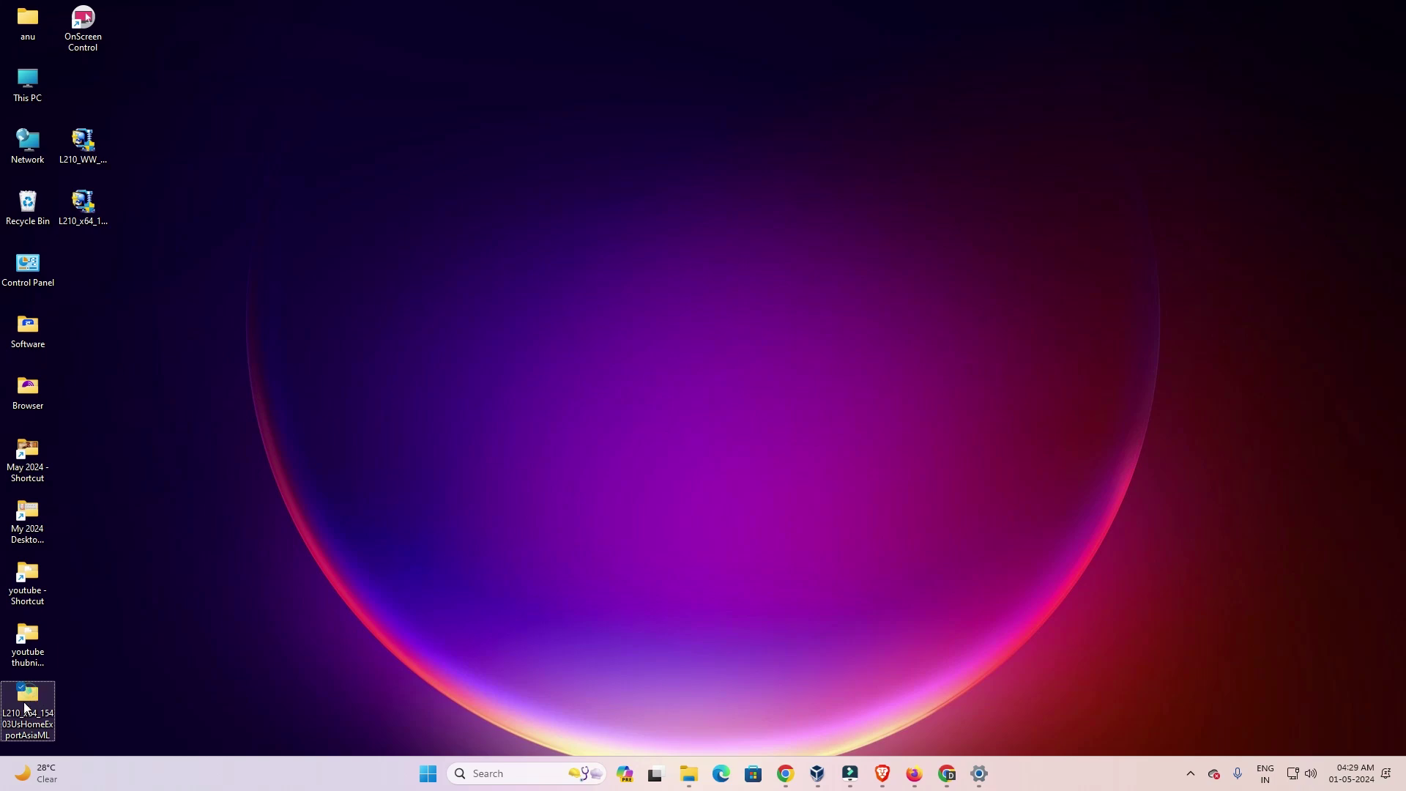
left_click_drag(24, 708, 79, 295)
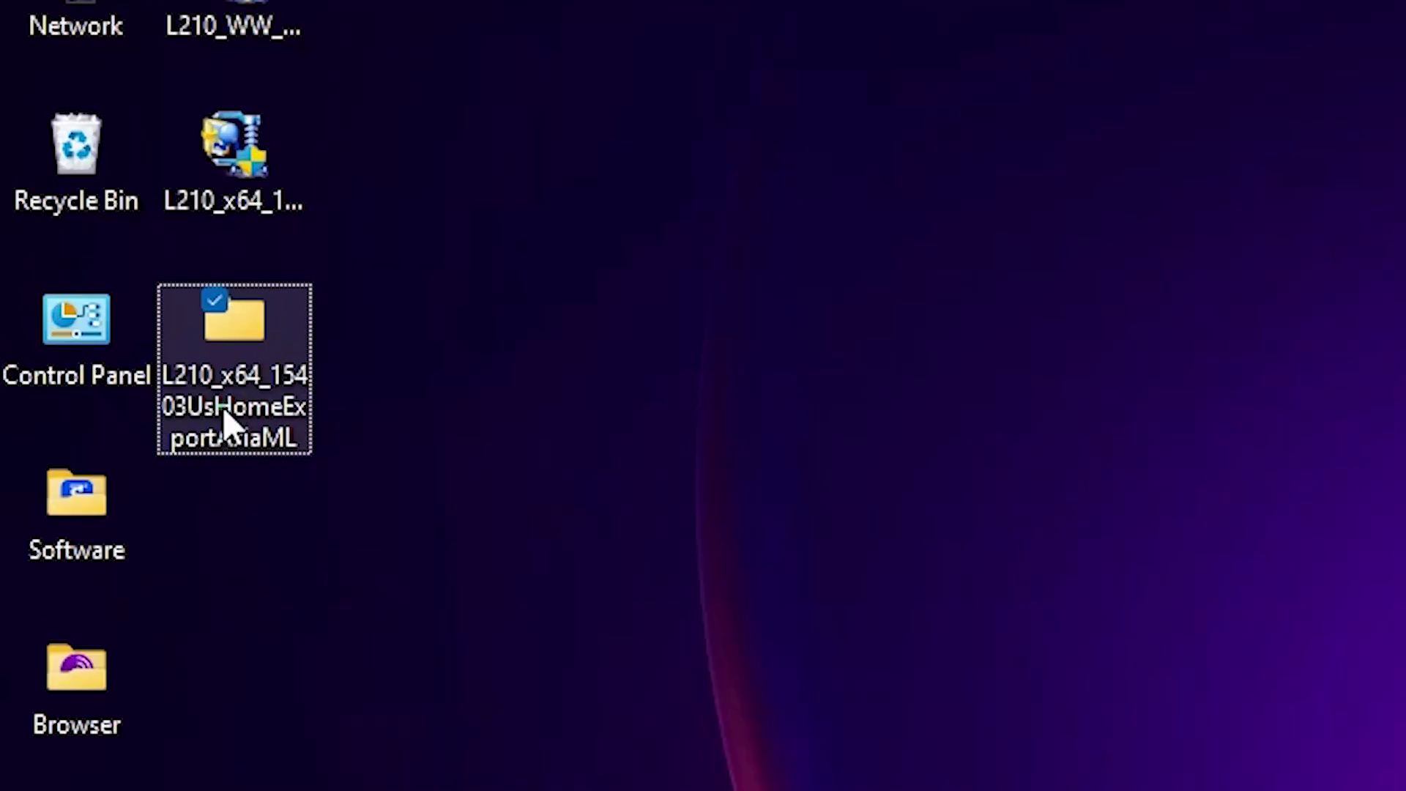
- Examine the contents of the extracted L210_x64_15403UsHomeExportAsiaML folder and return to the desktop
double_click(223, 409)
double_click(835, 344)
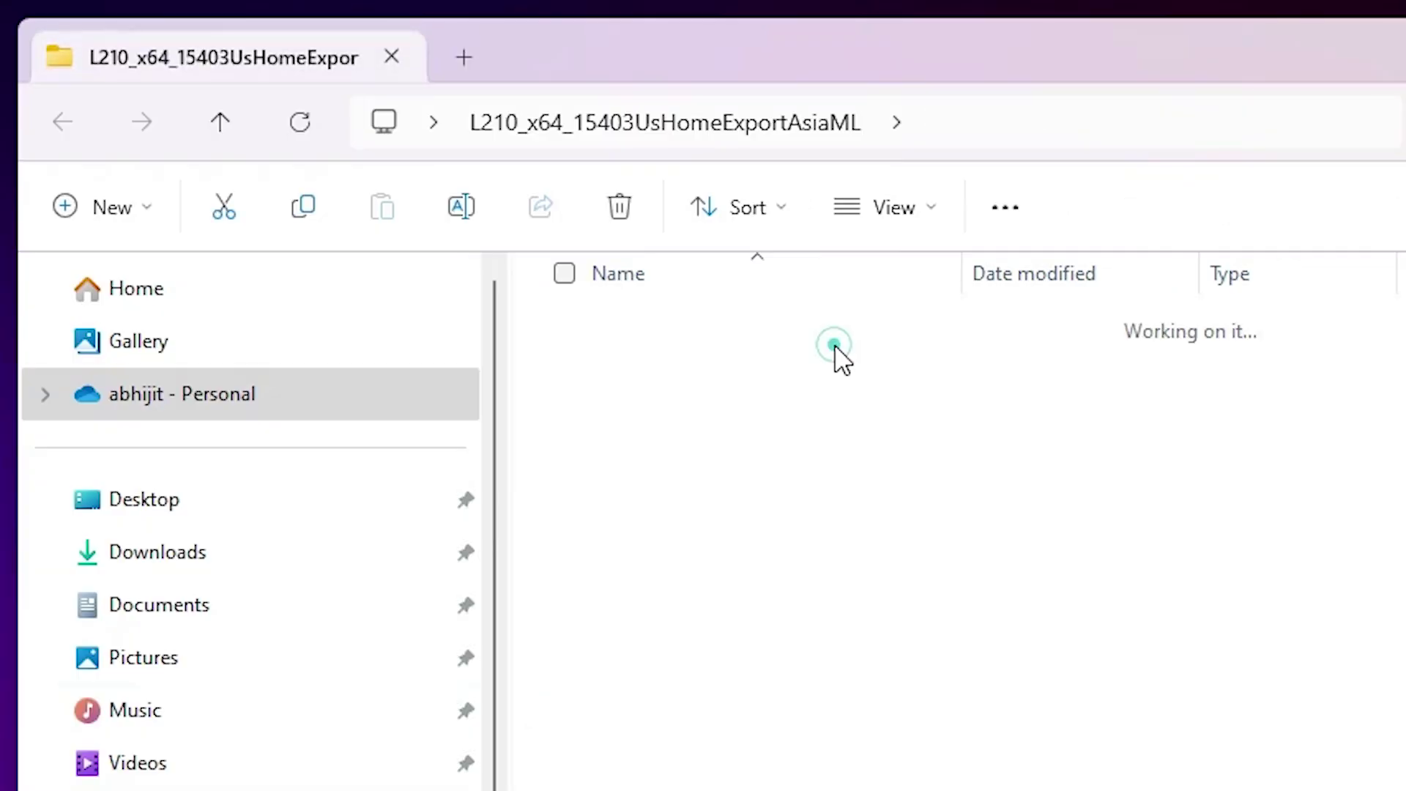
double_click(686, 339)
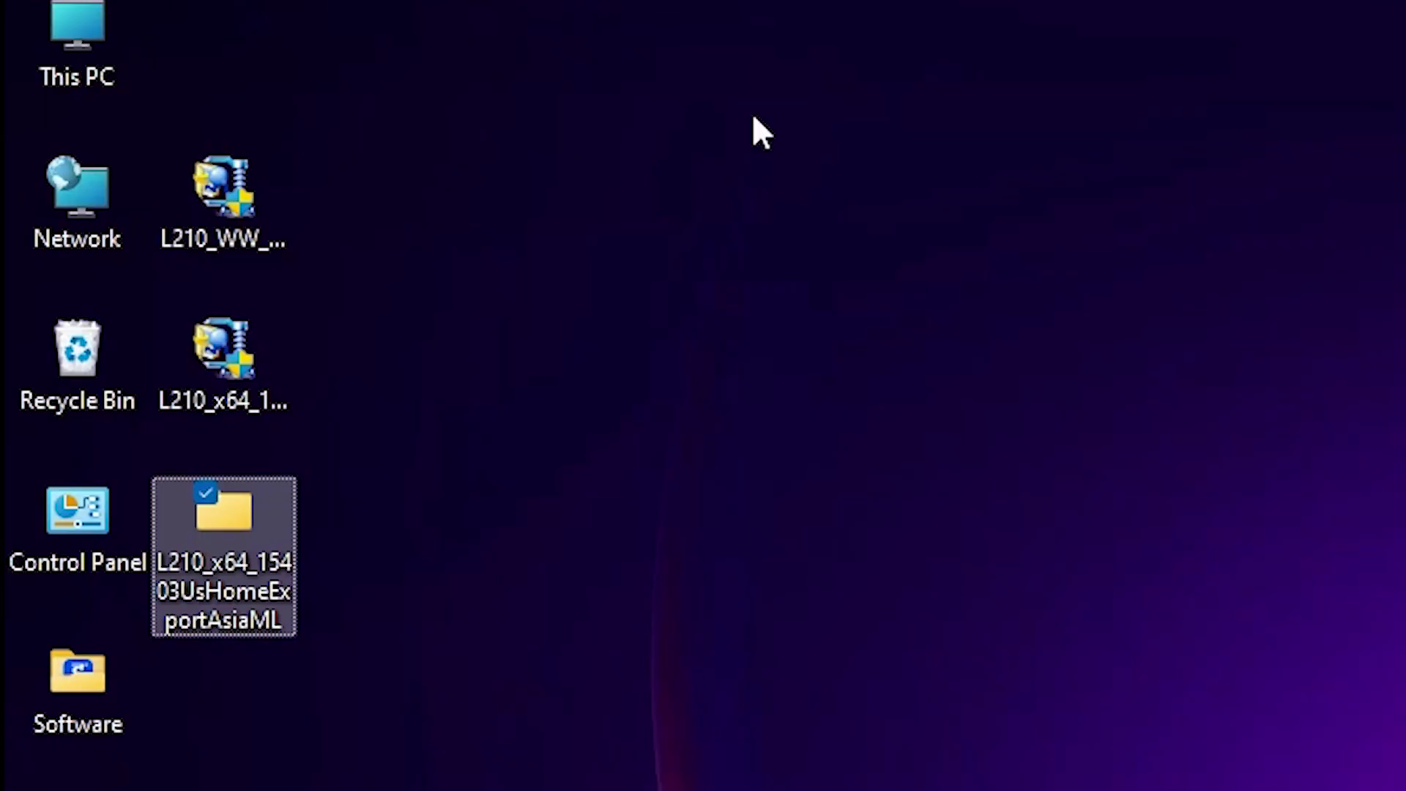
left_click(250, 377)
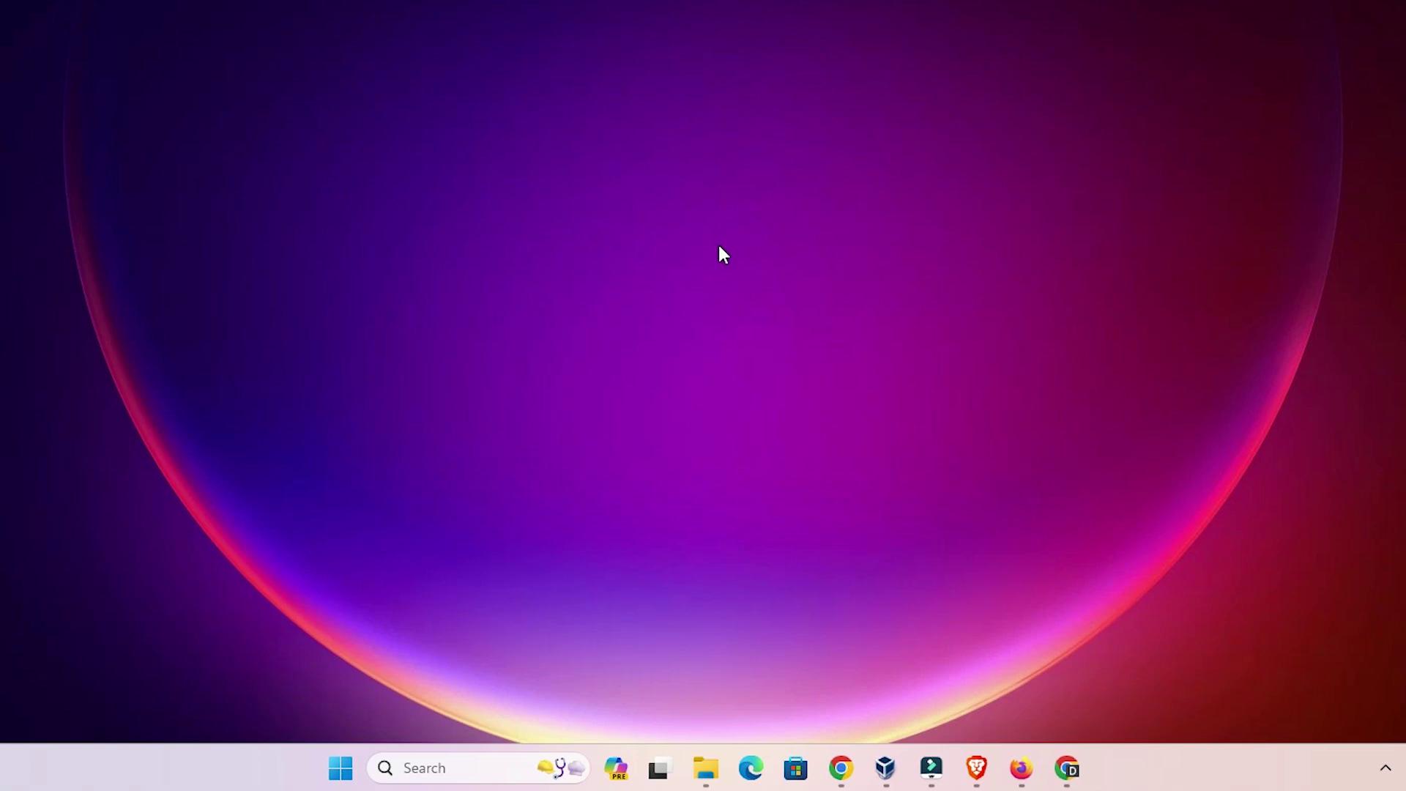
- Search Windows for "pr" and open the Printers & scanners settings
left_click(340, 770)
left_click(340, 775)
left_click(340, 770)
type("pr")
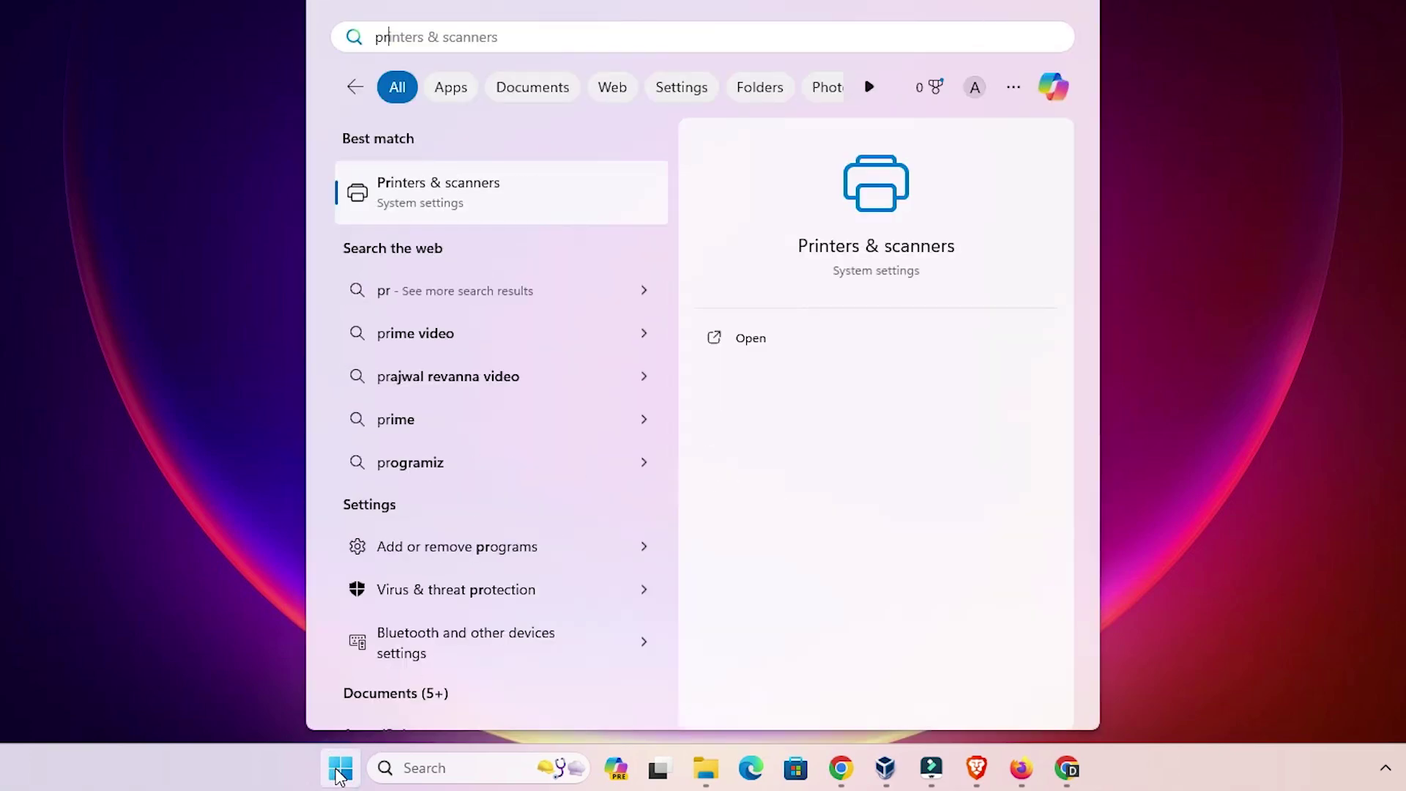
left_click(397, 183)
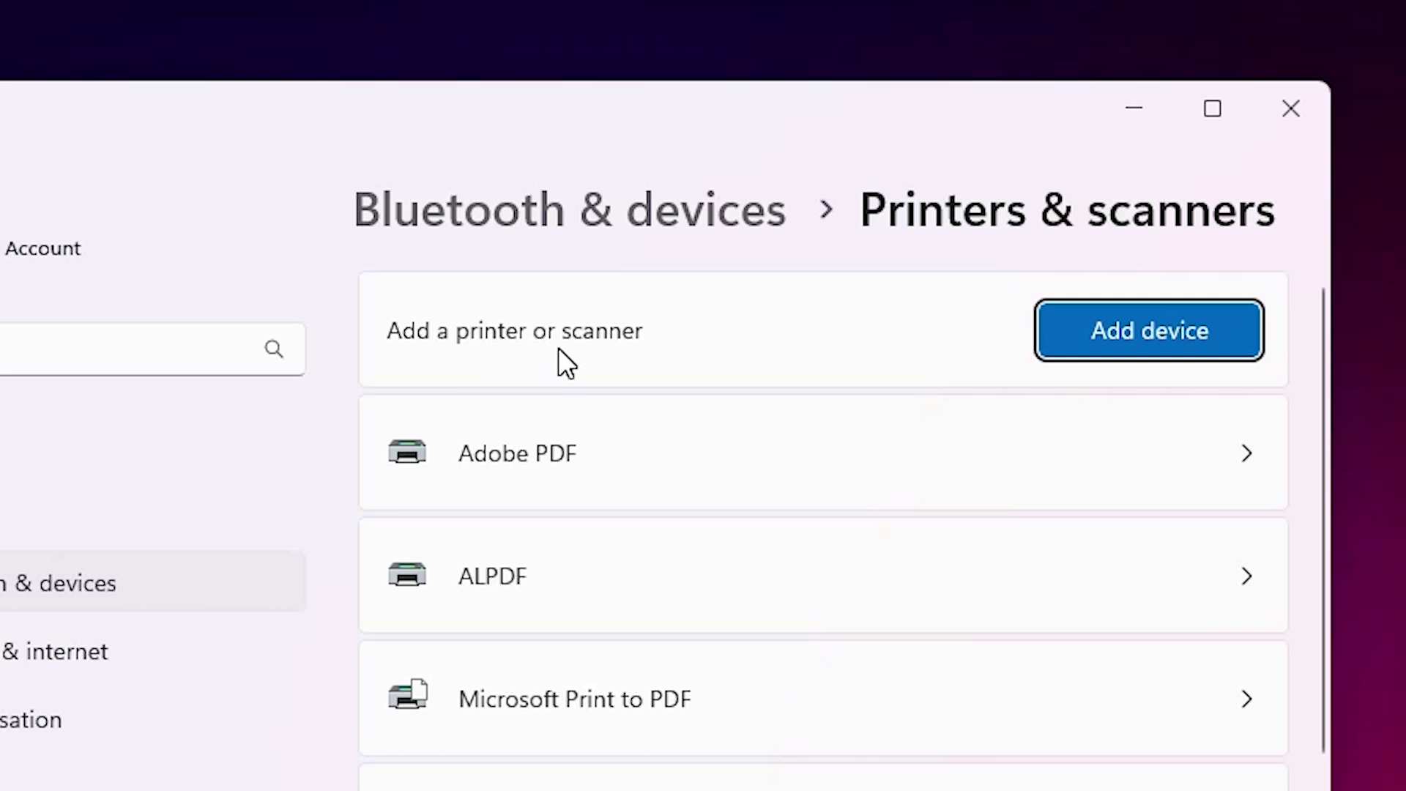
- Start adding a printer manually, choosing to add a local printer or network printer with manual settings
left_click(1165, 332)
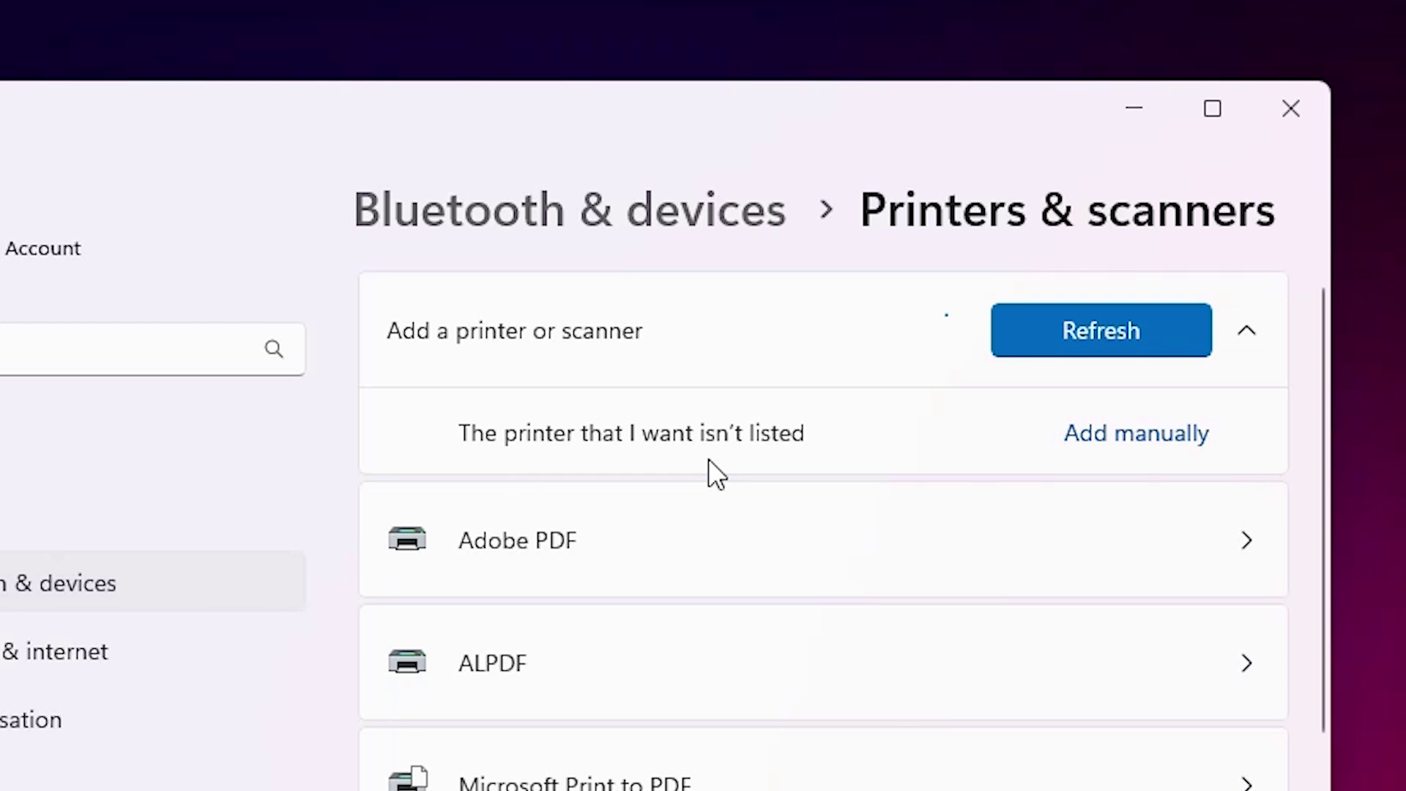
left_click(1170, 436)
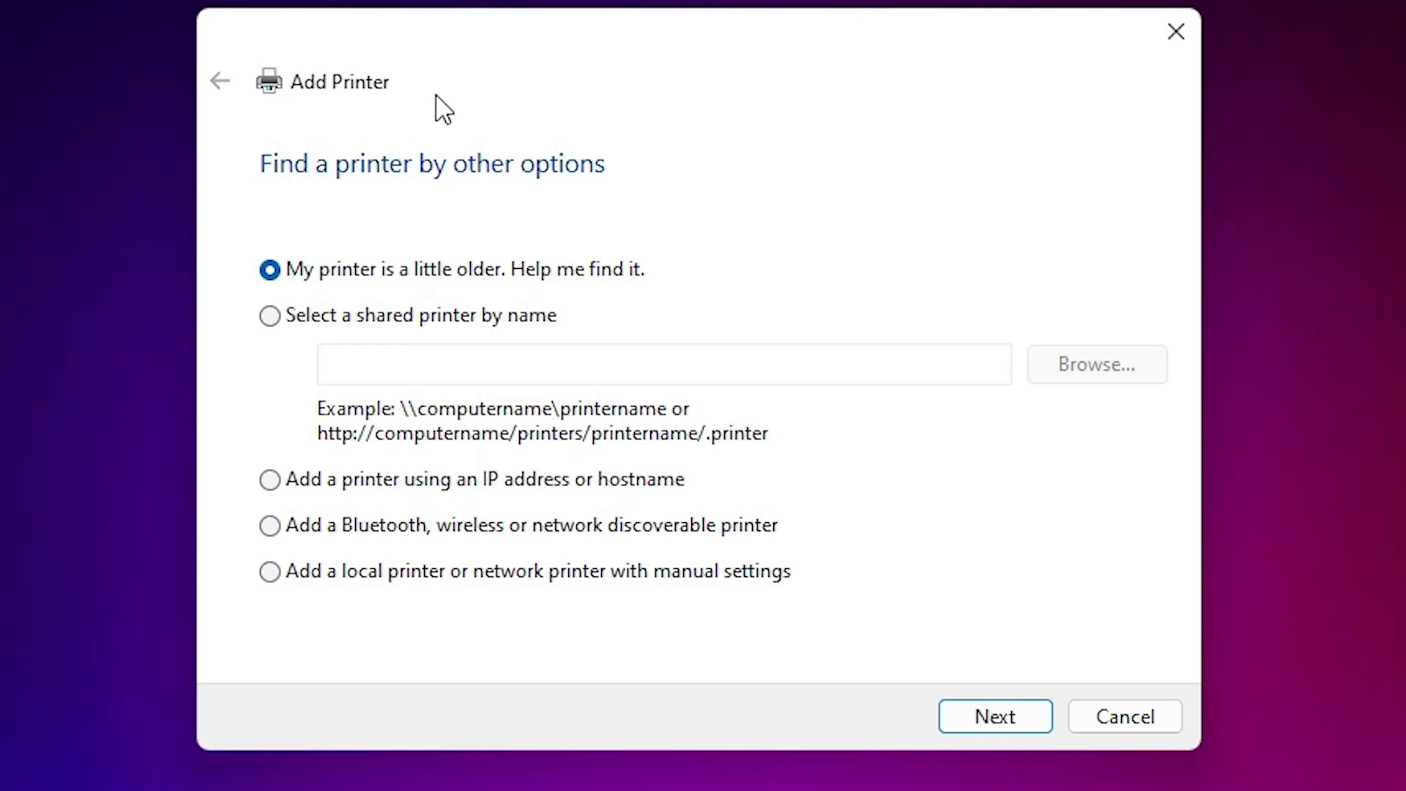
left_click(291, 569)
left_click(974, 716)
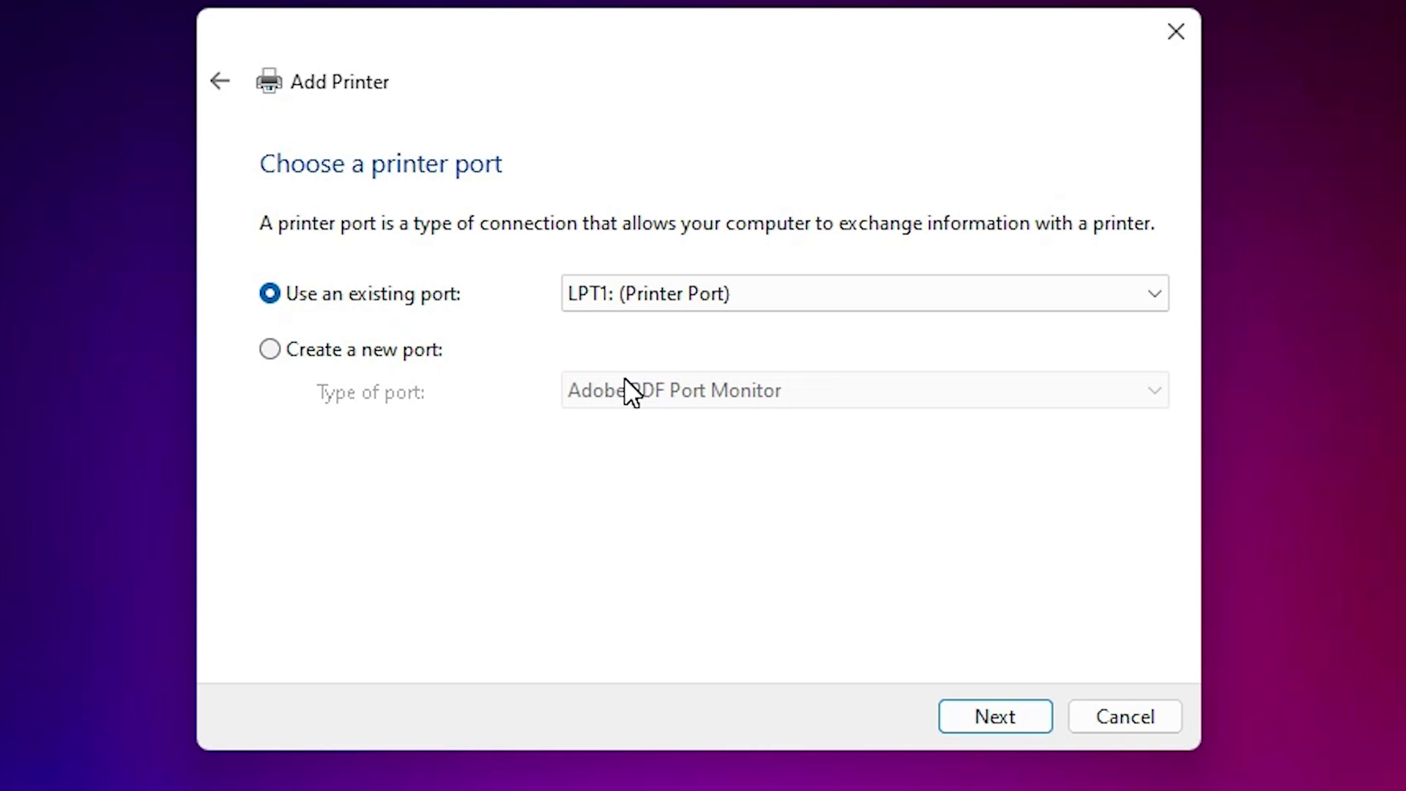
- Choose the existing port USB001 (Local Port) for the new printer and continue to the driver selection
left_click(690, 298)
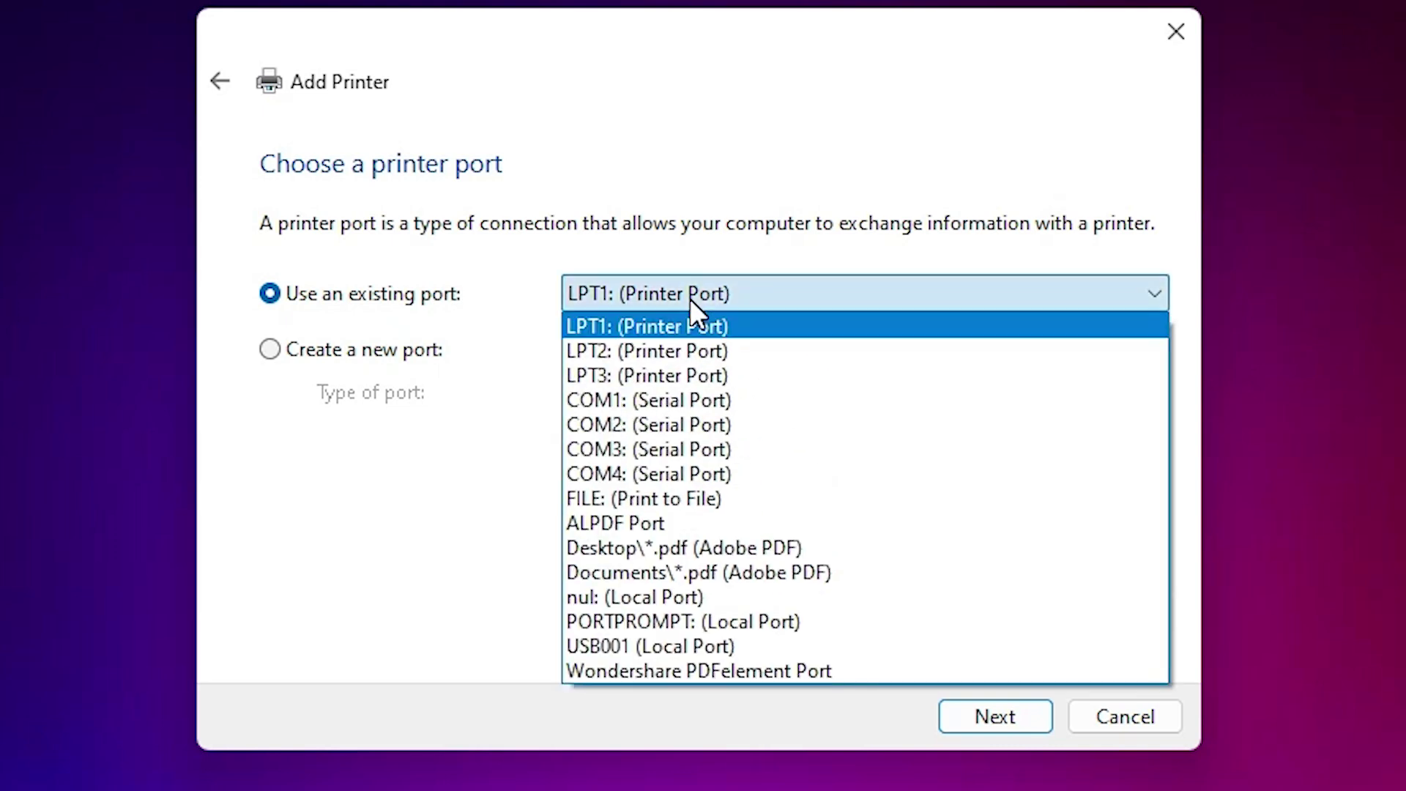
left_click(707, 646)
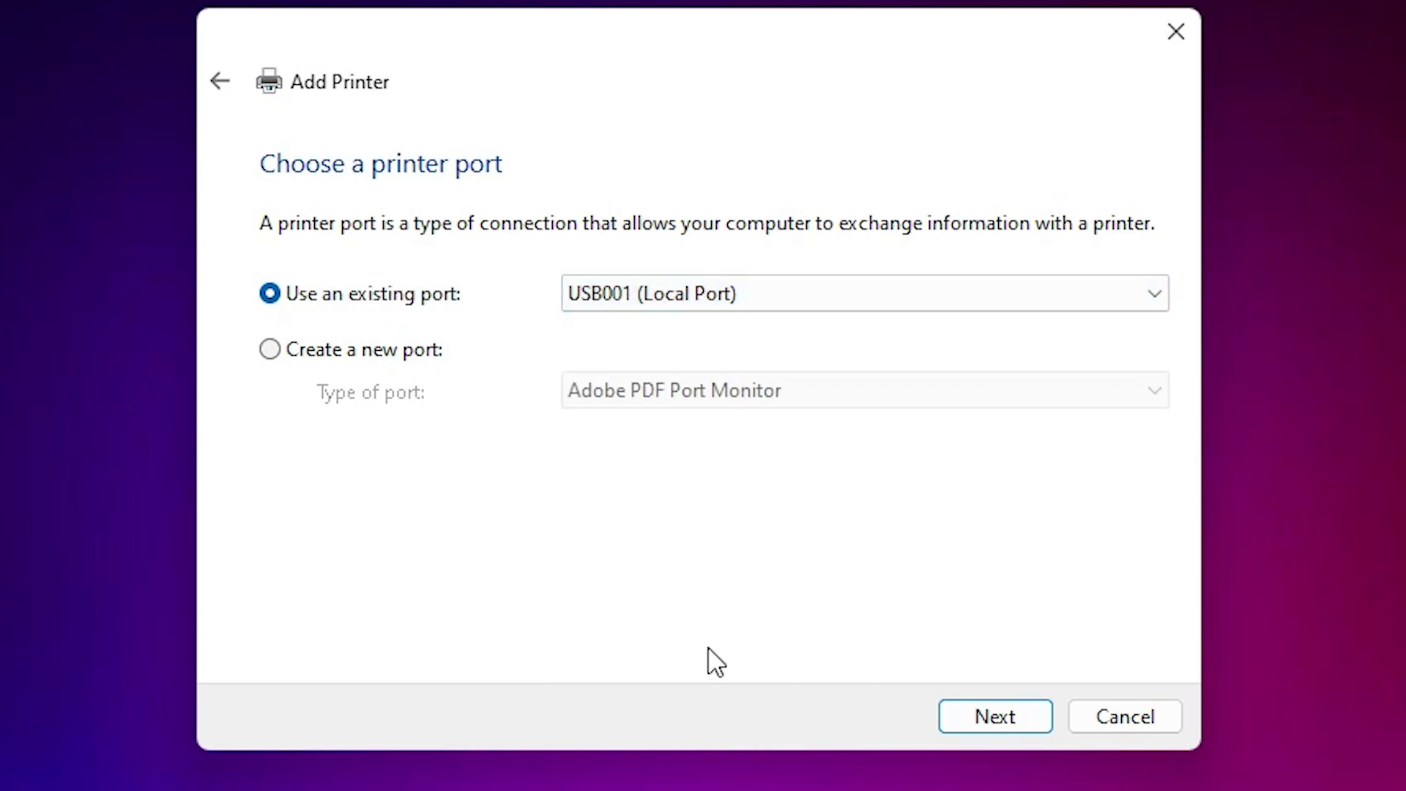
left_click(1012, 713)
- Choose to install the driver from disk and browse to the extracted L210_x64_15403UsHomeExportAsiaML folder on the desktop, including its inner folder
left_click(1076, 613)
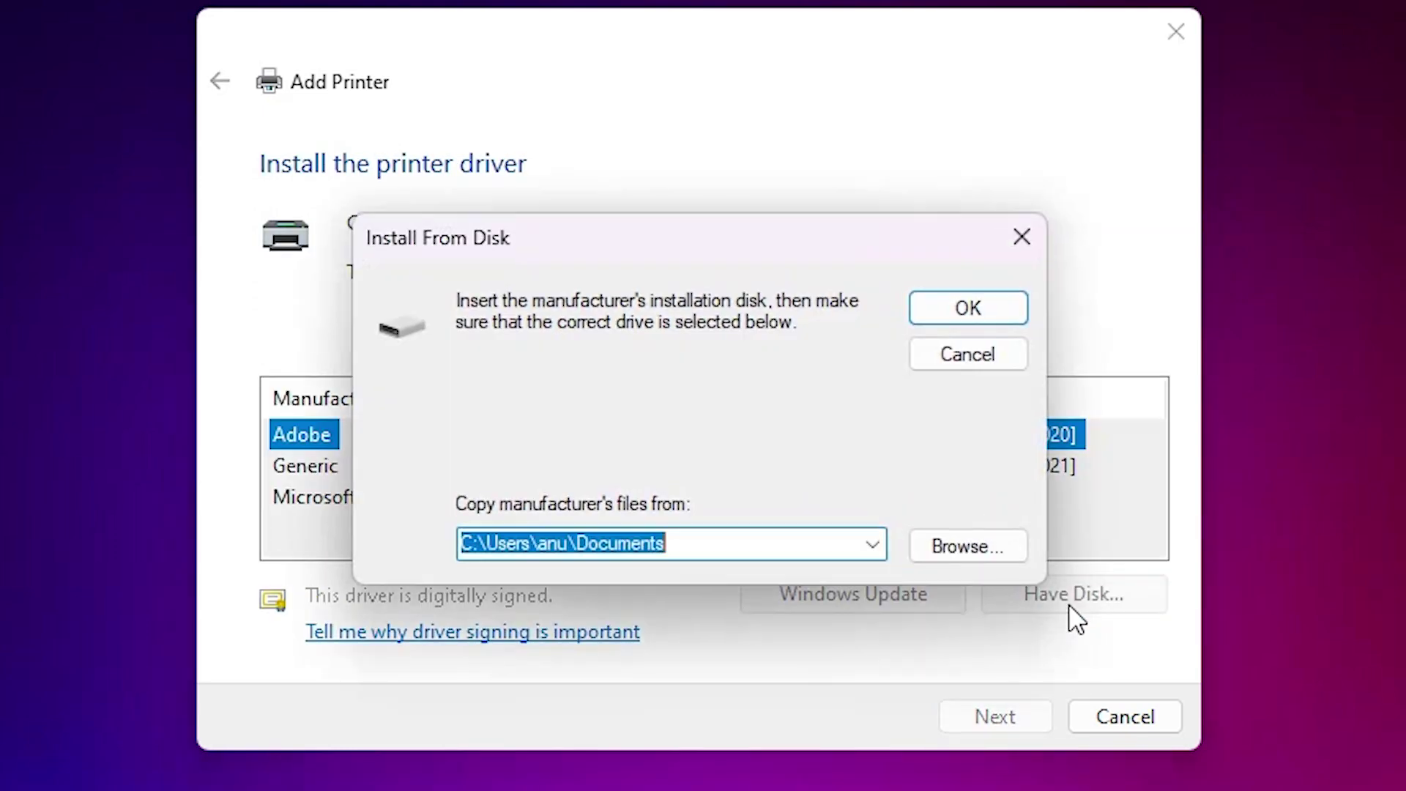
left_click(981, 550)
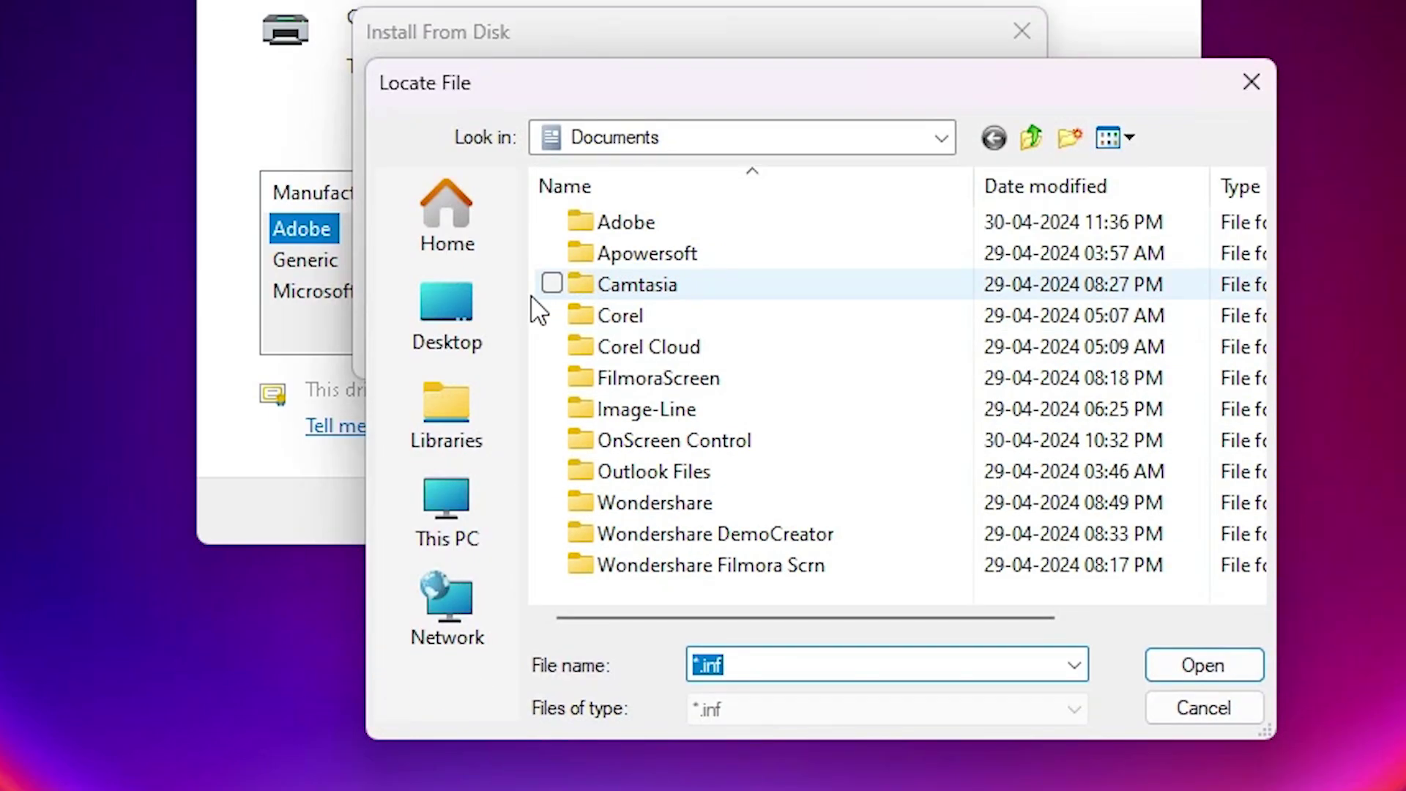
left_click(513, 316)
scroll(778, 509, "down", 5)
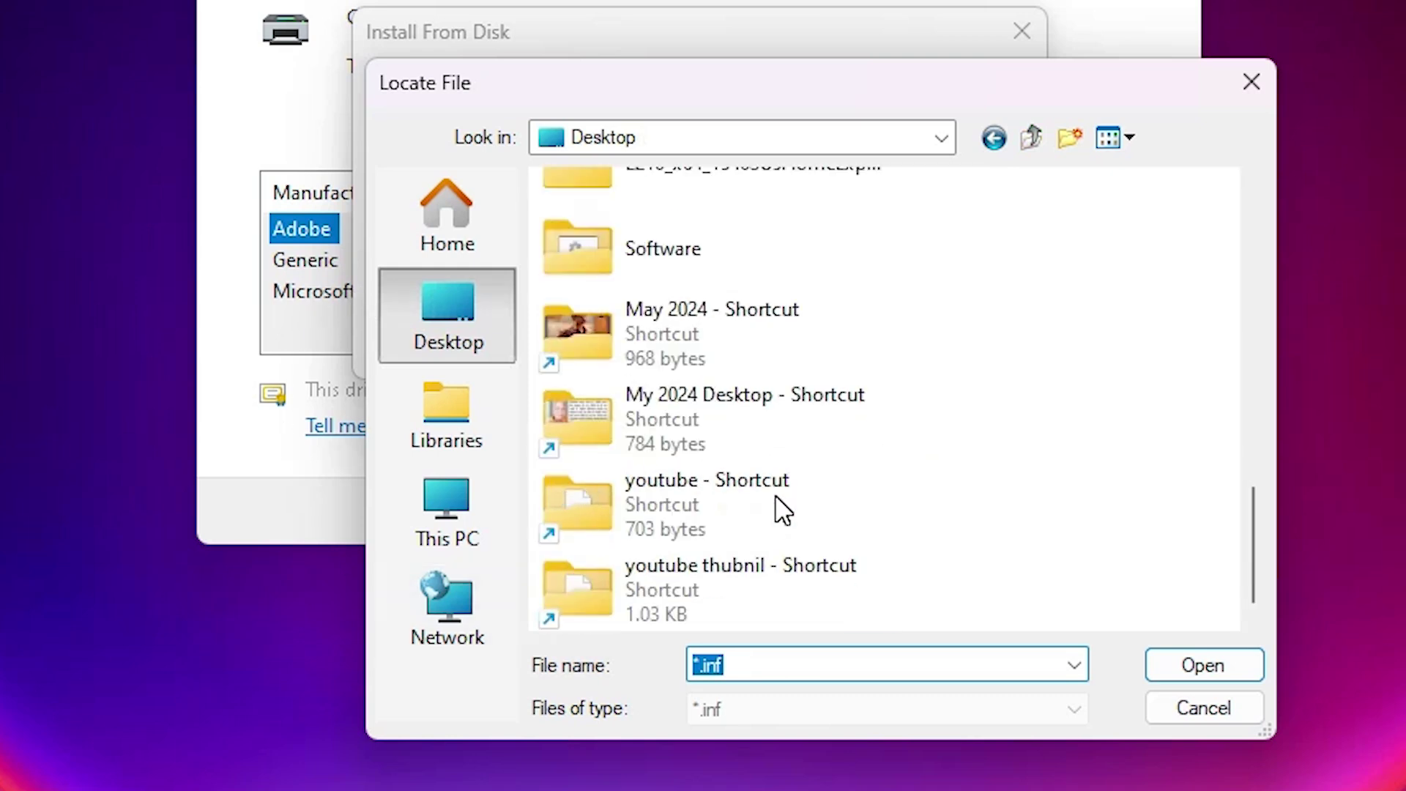
scroll(820, 480, "up", 3)
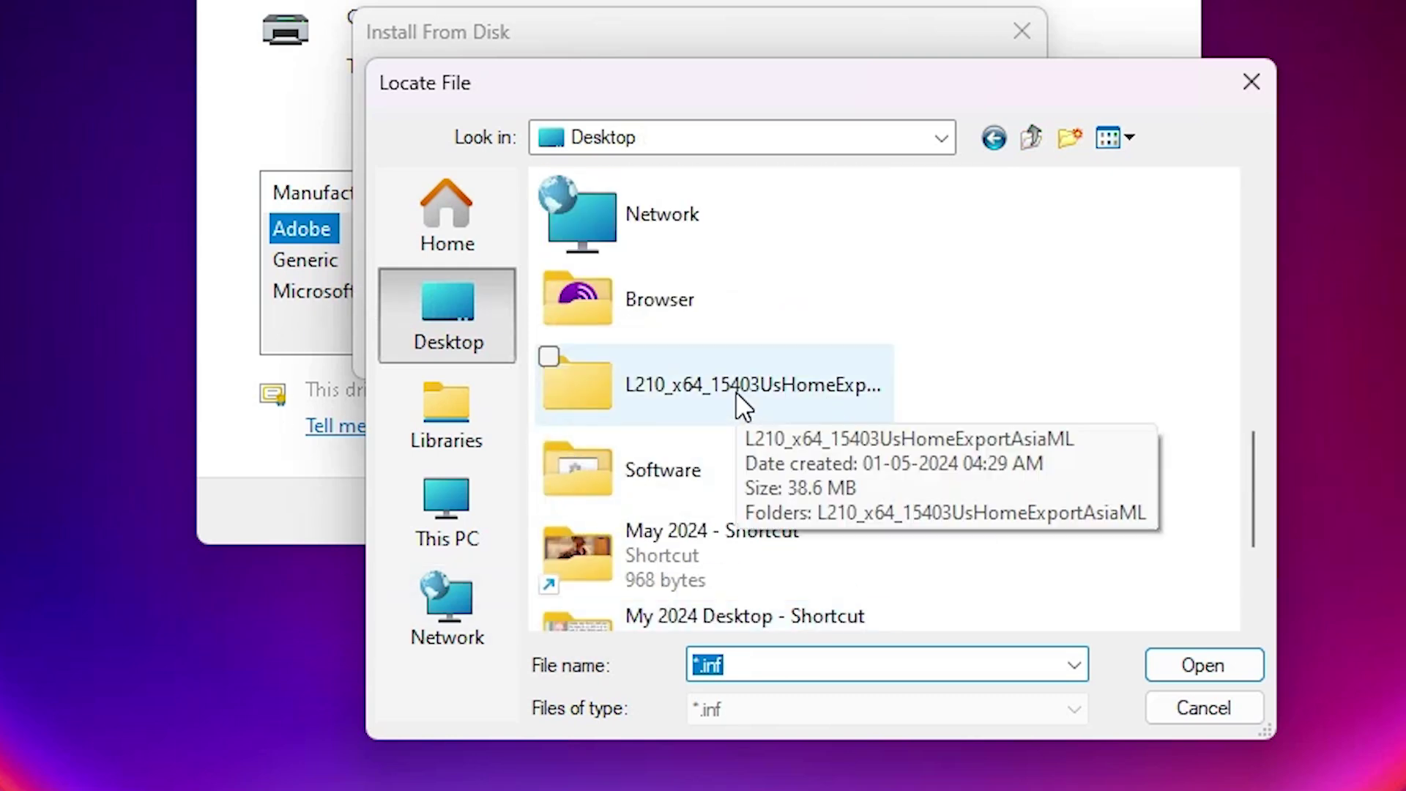
double_click(795, 410)
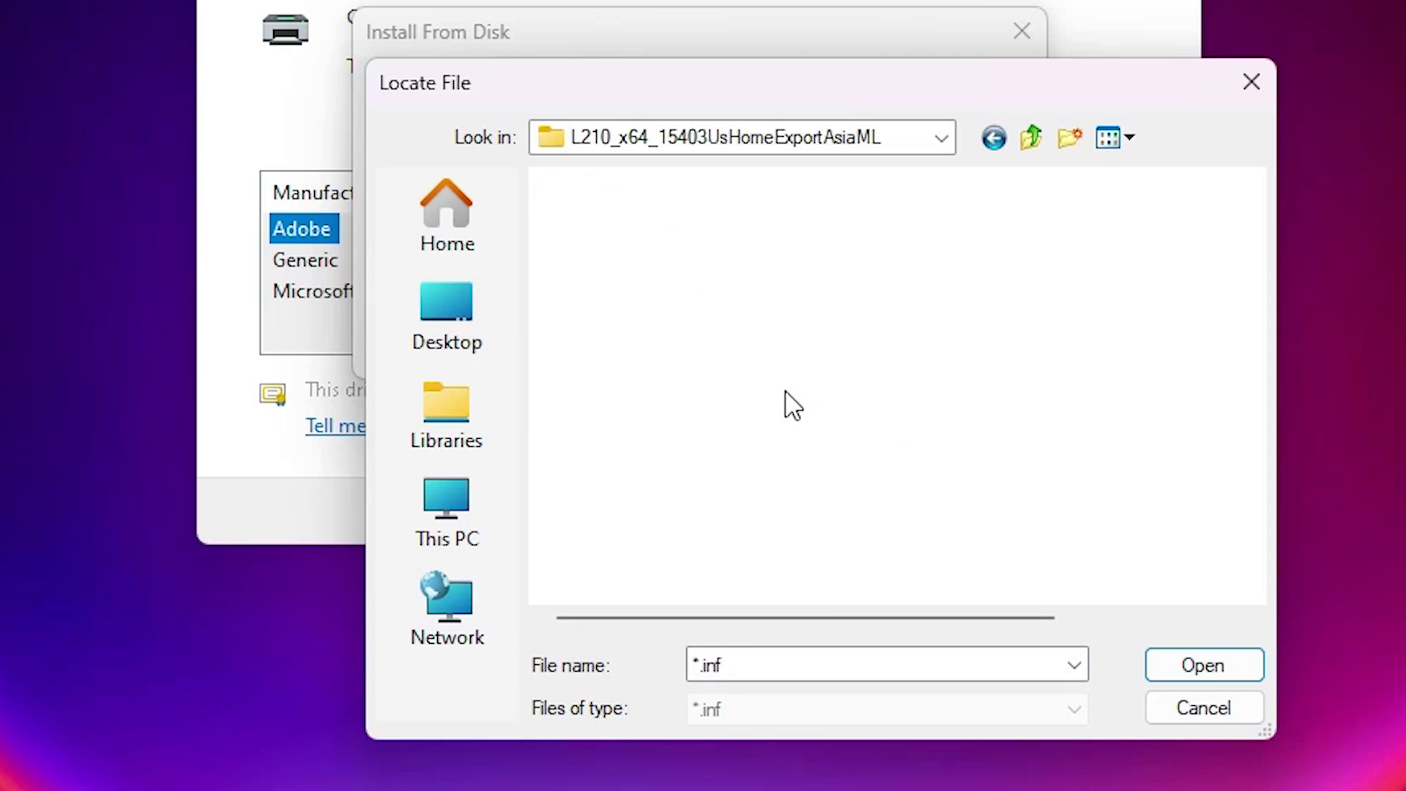
left_click(835, 242)
double_click(835, 242)
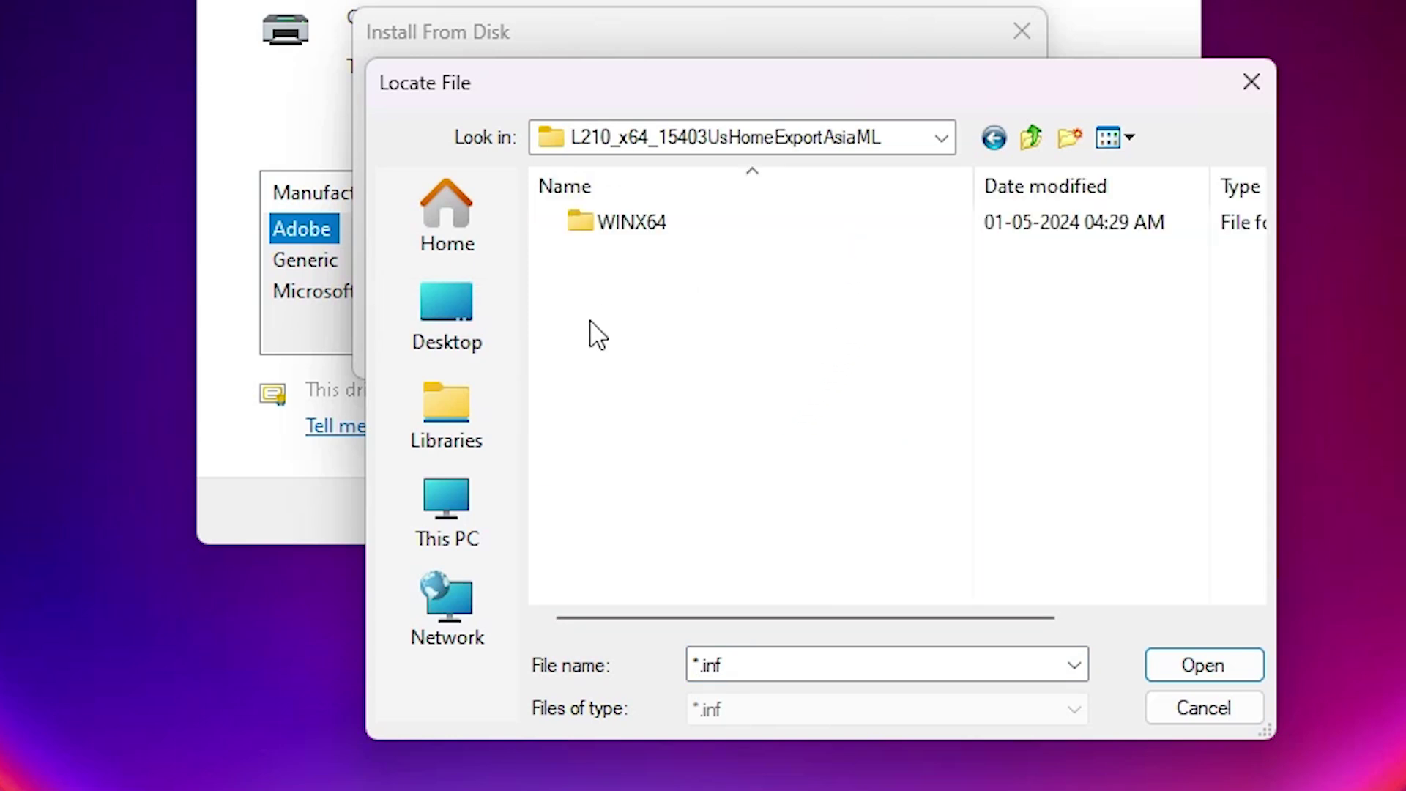
- Load the driver information file E_WF1I2E.INF from the WINX64 folder as the installation source
left_click(663, 226)
double_click(659, 225)
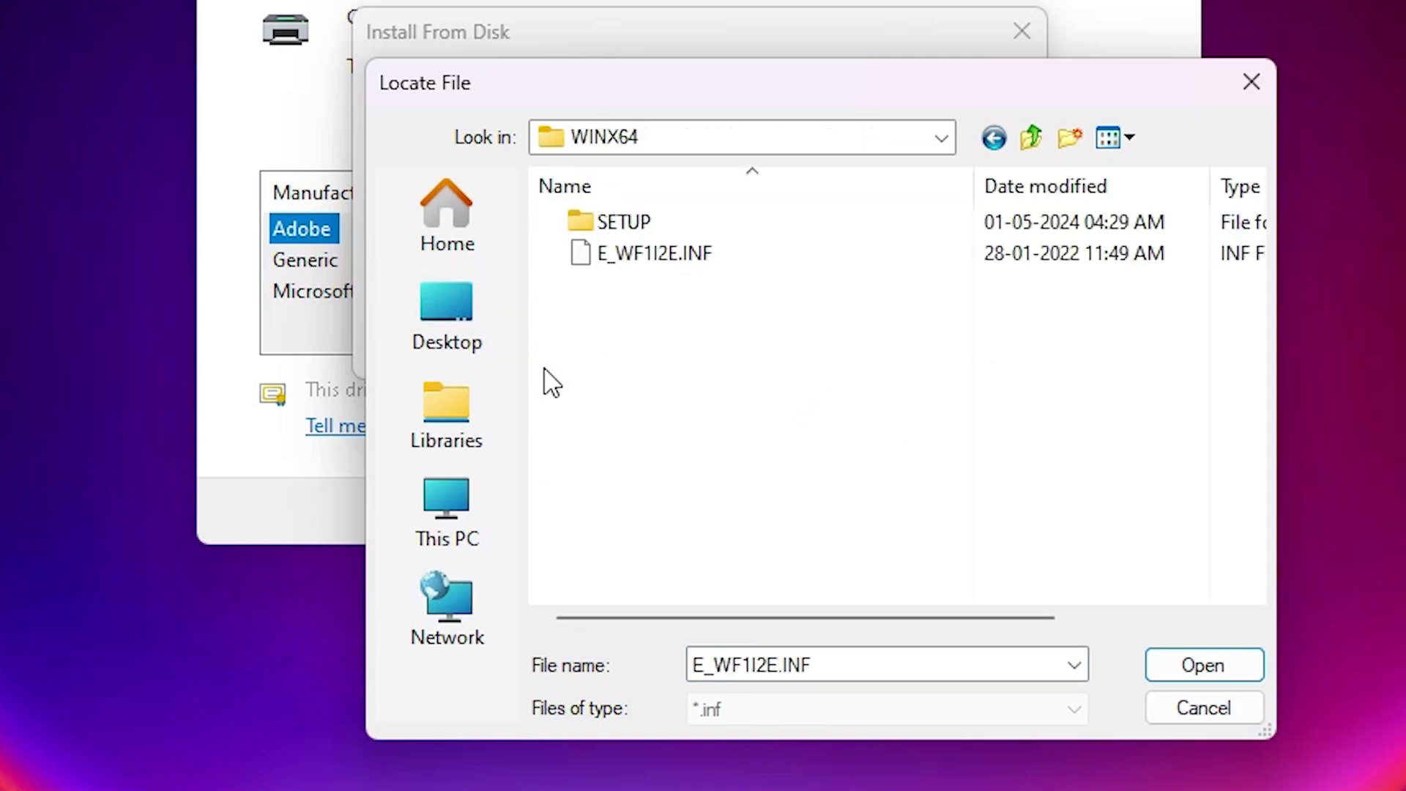
left_click(659, 258)
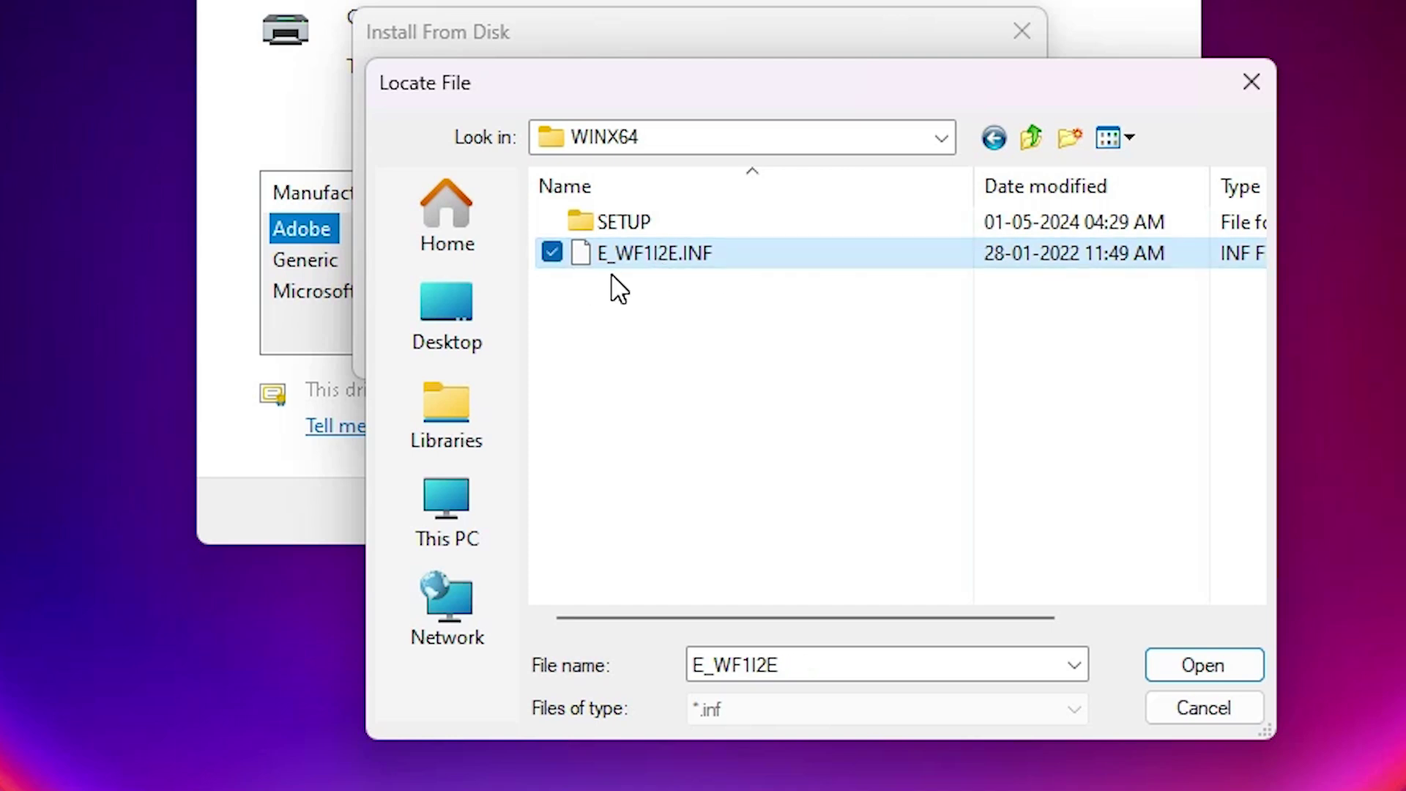
left_click(1184, 663)
left_click(998, 309)
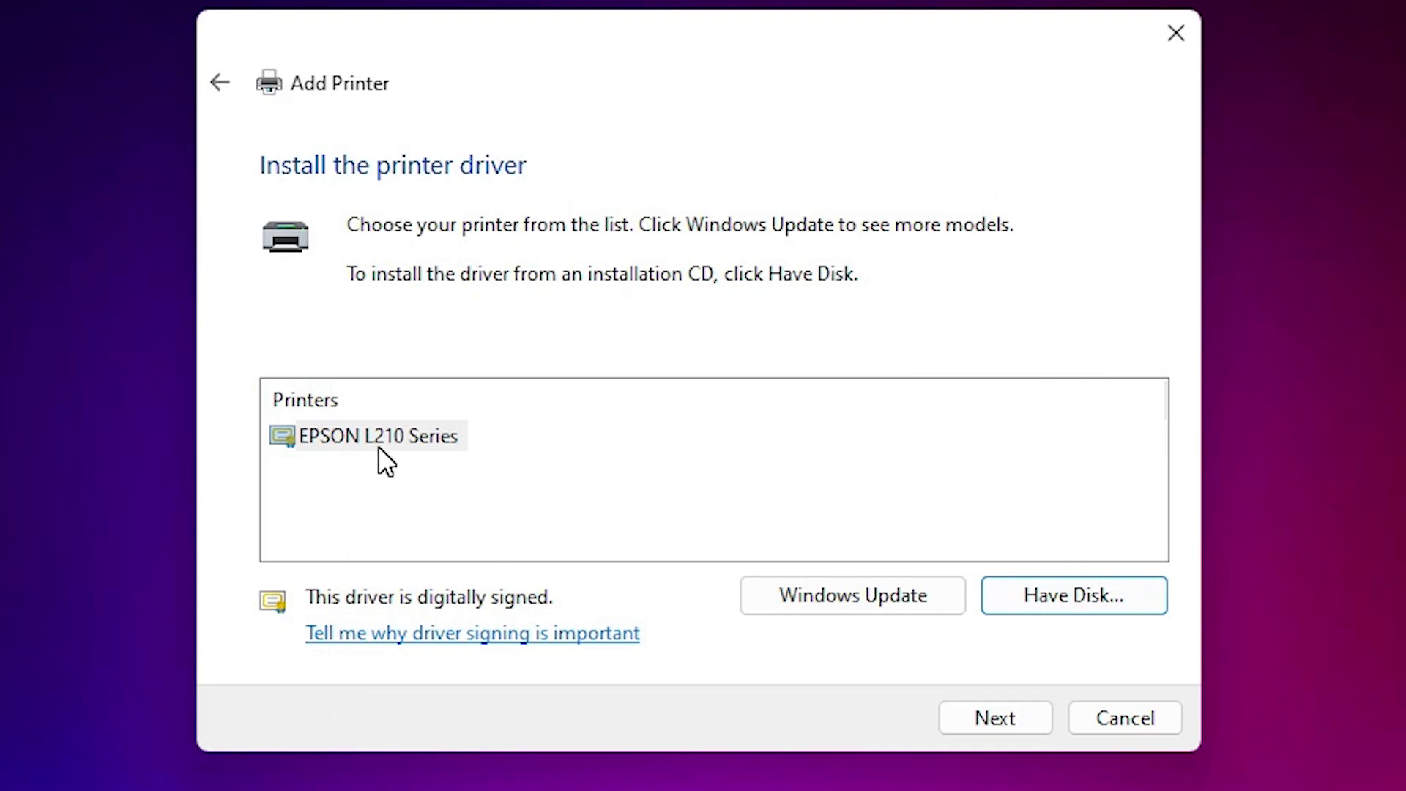
- Select the EPSON L210 Series driver, name the printer EPSON L210 and install it
left_click(438, 441)
left_click(1029, 715)
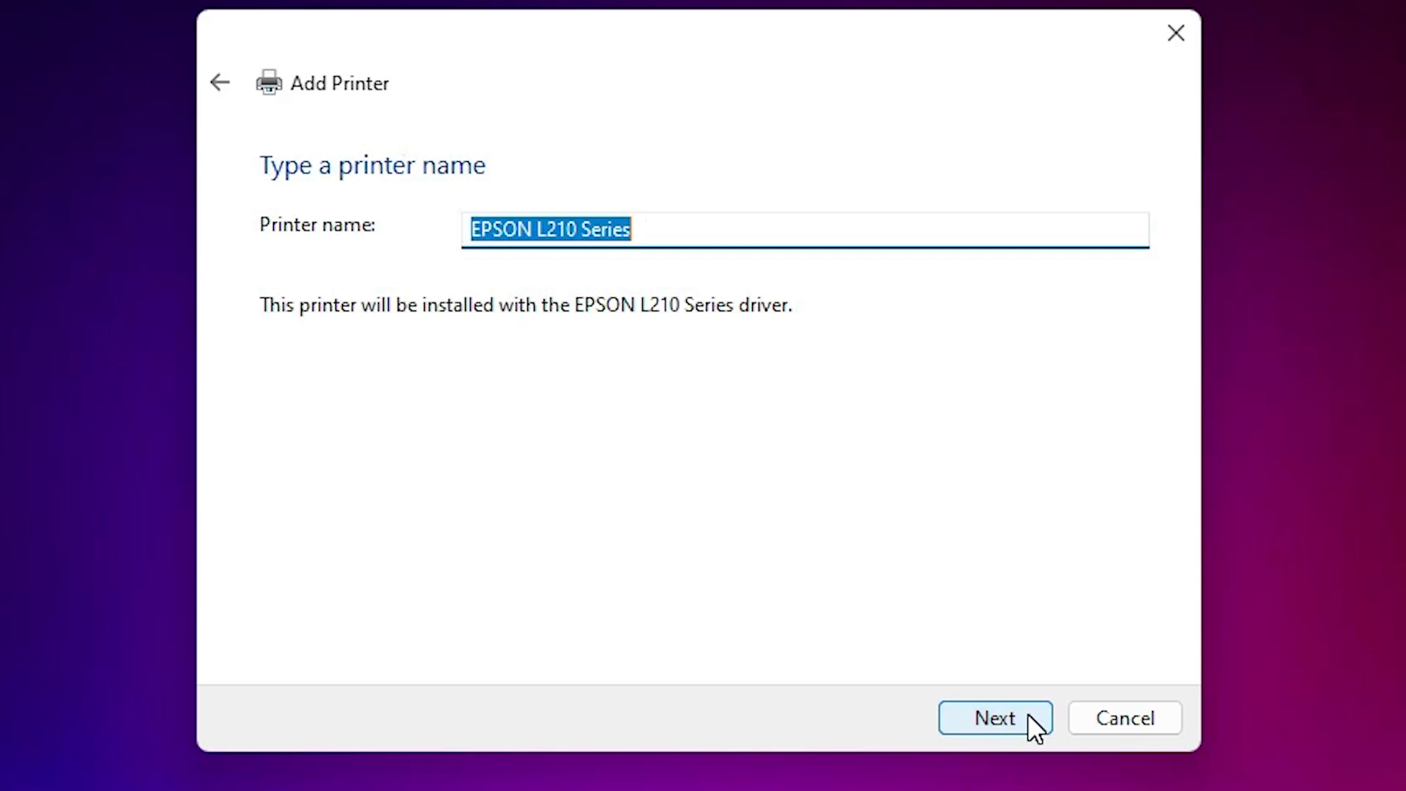
left_click(584, 233)
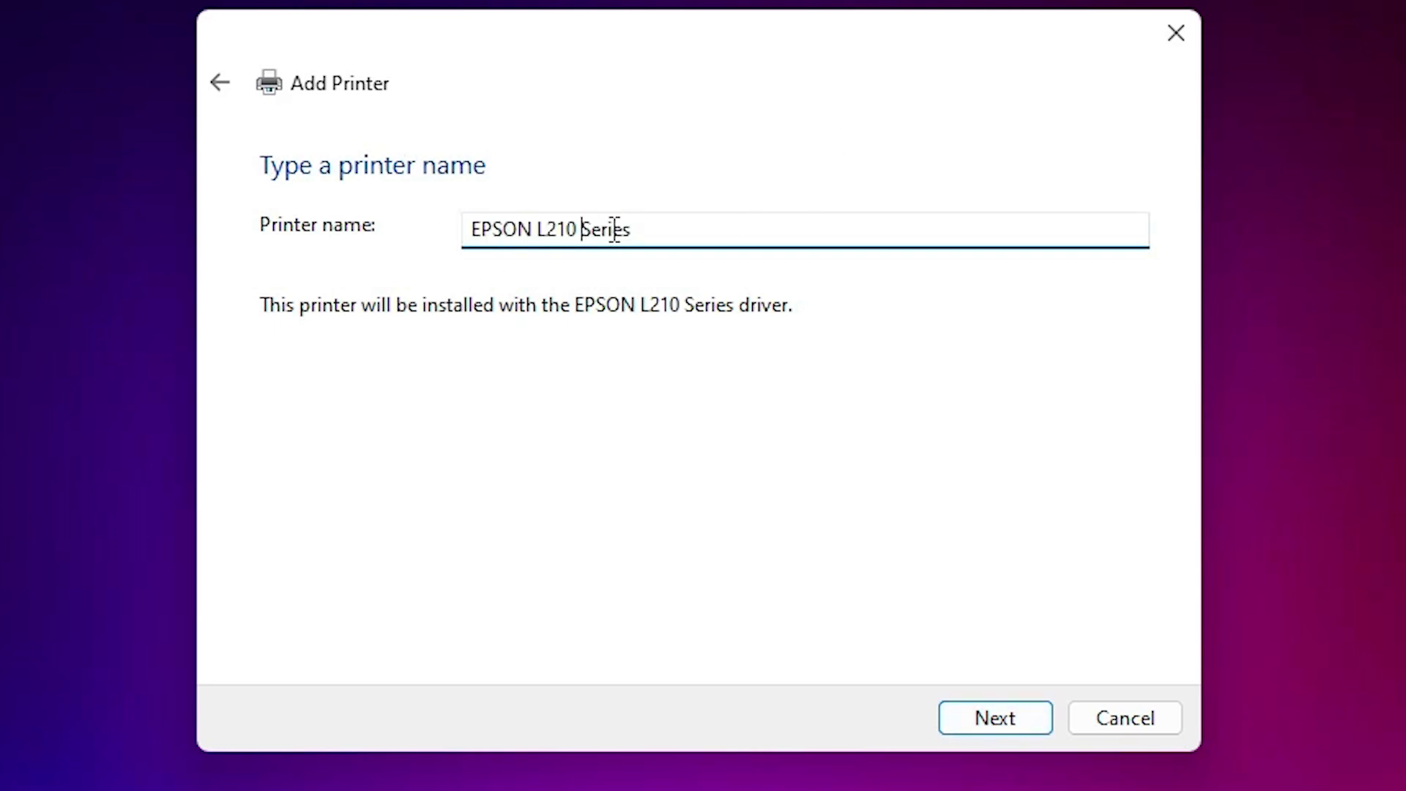
left_click(838, 230, "shift")
key("BackSpace")
left_click(964, 719)
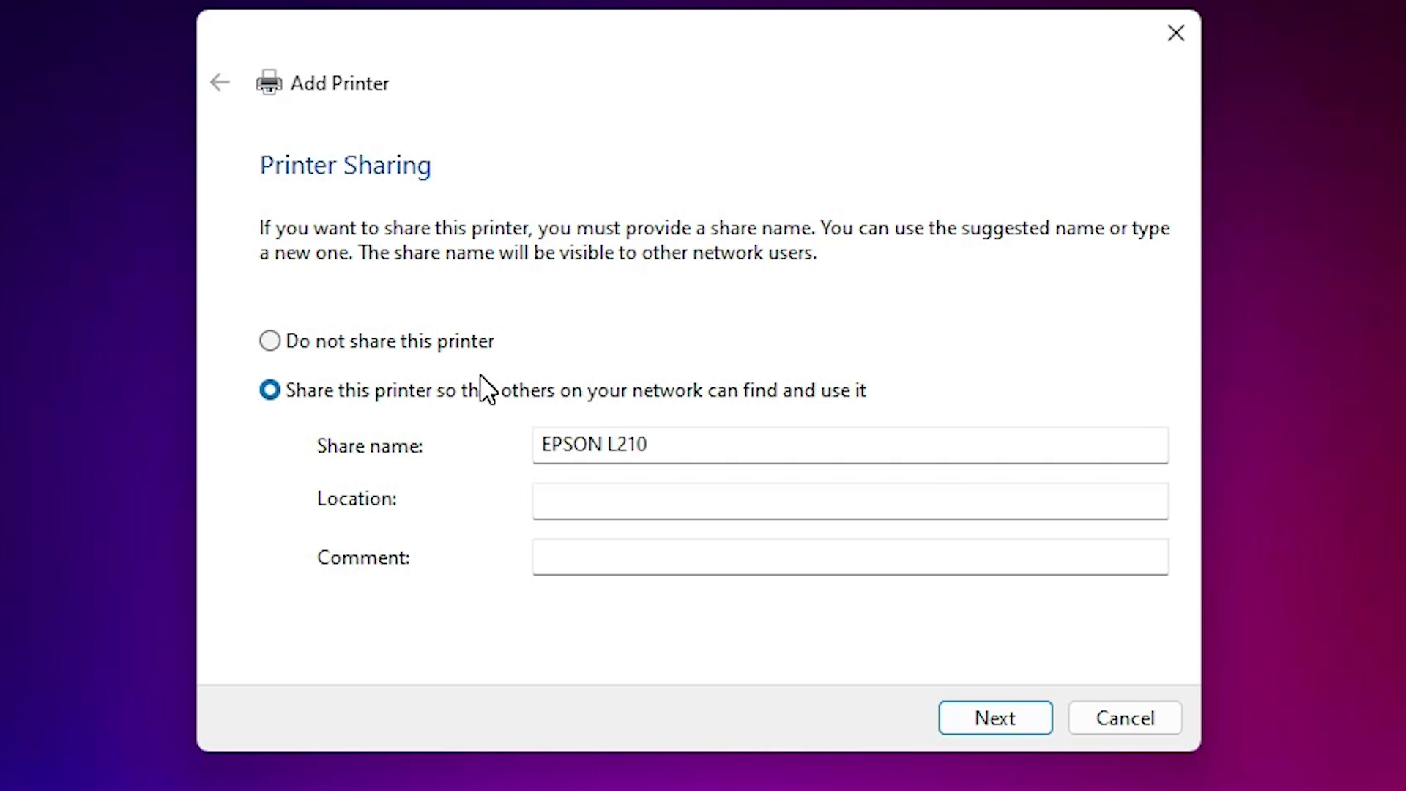
- Set the printer to not be shared and finish adding it without printing a test page
left_click(424, 357)
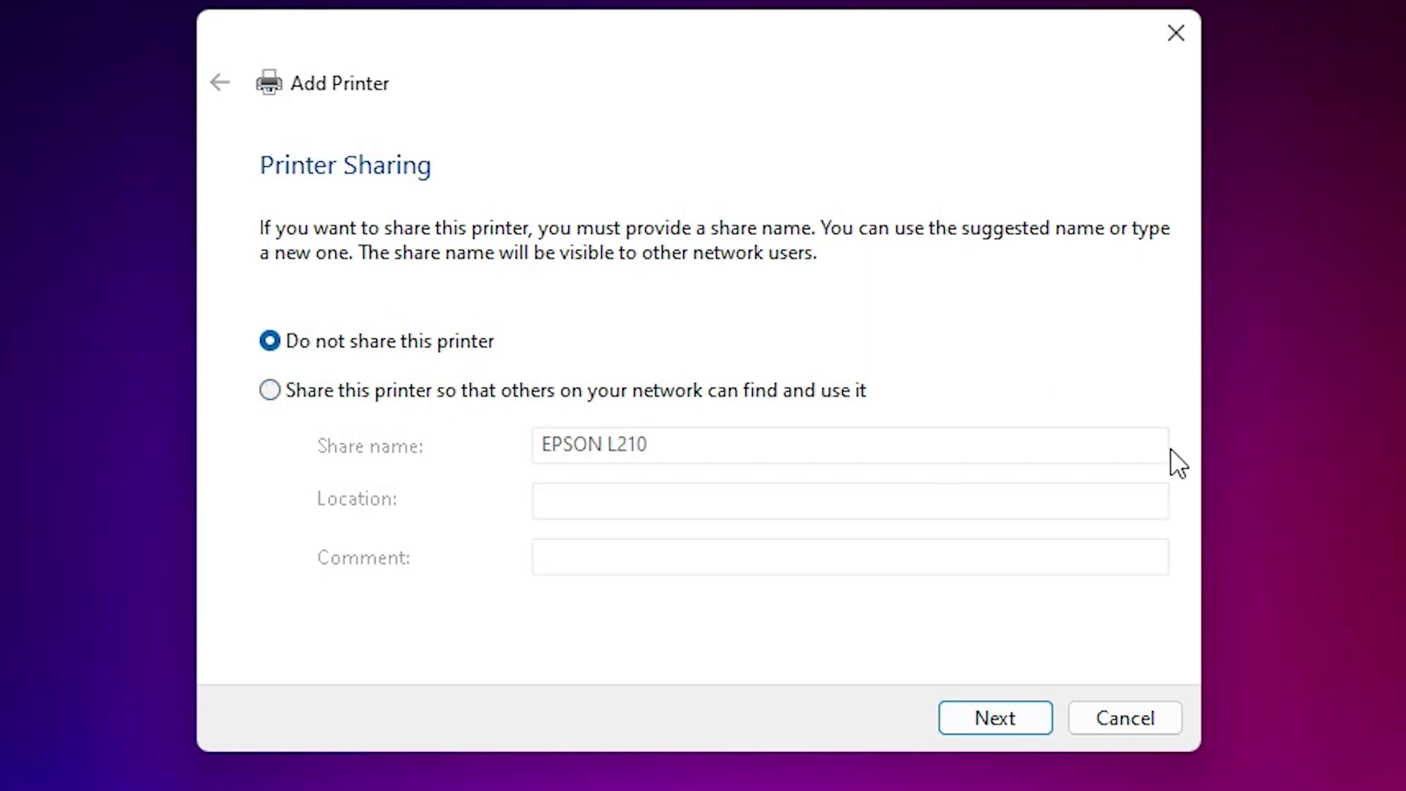
left_click(1026, 725)
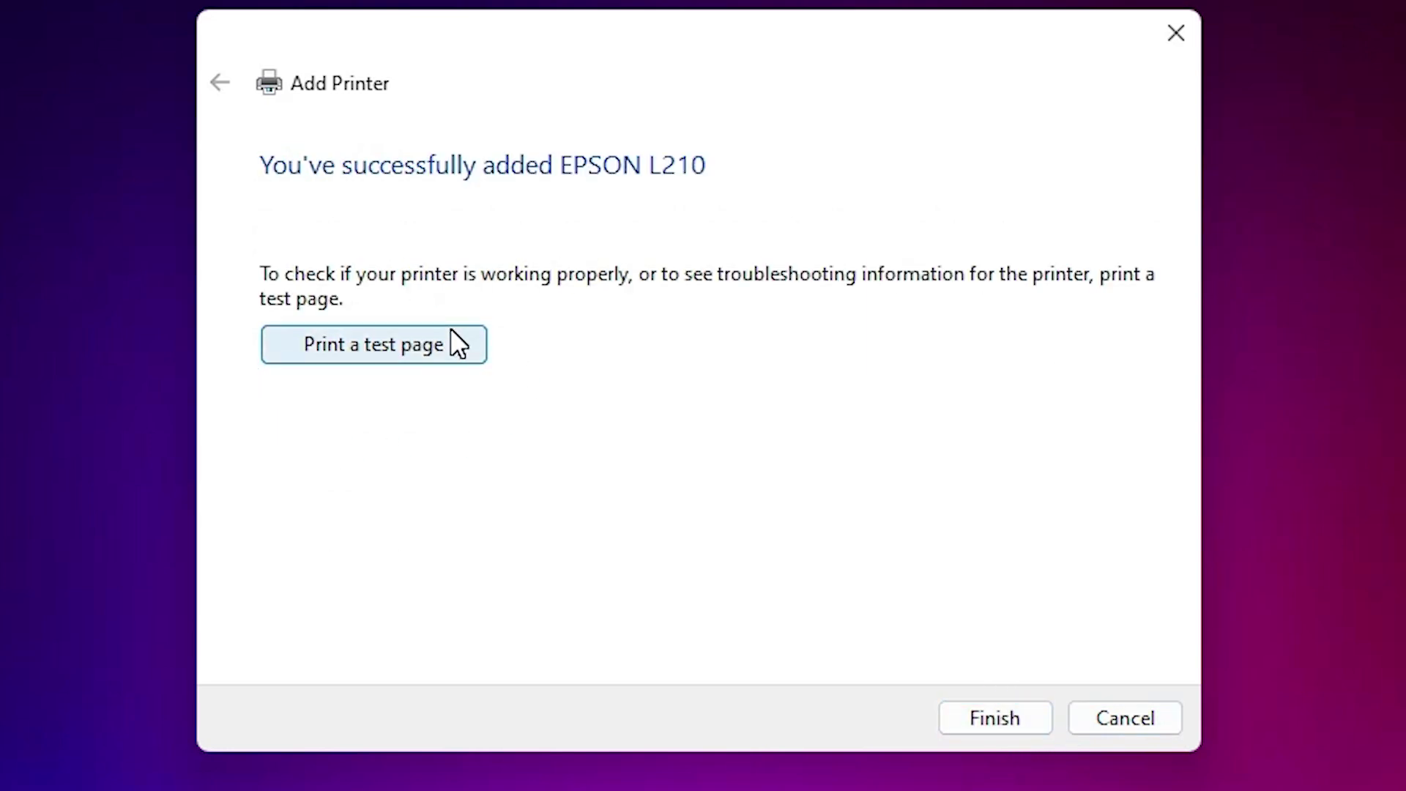
left_click(1032, 719)
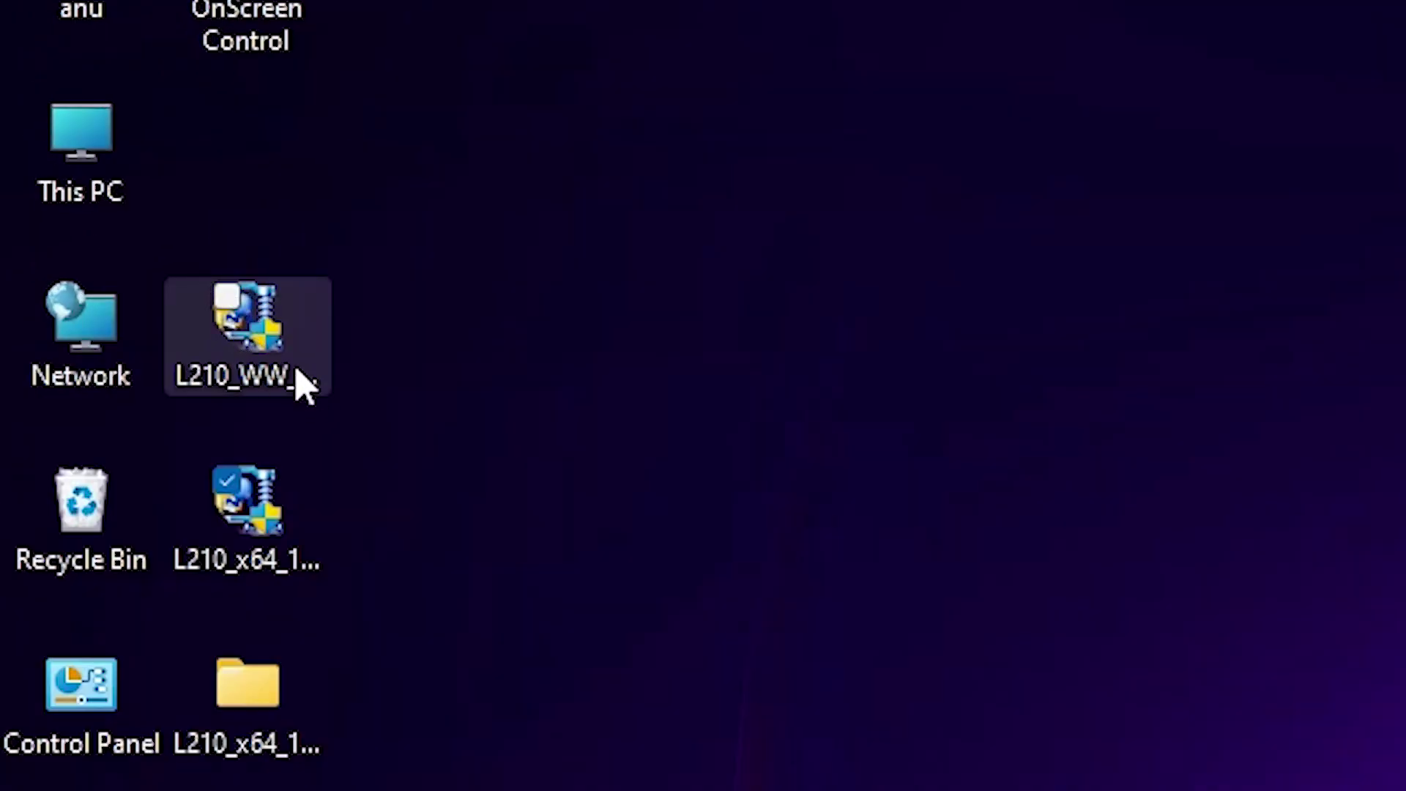
- Run the L210_WW_WIN_3793_42_S scanner installer from the desktop, accept the license agreement and complete the EPSON Scan setup
double_click(101, 158)
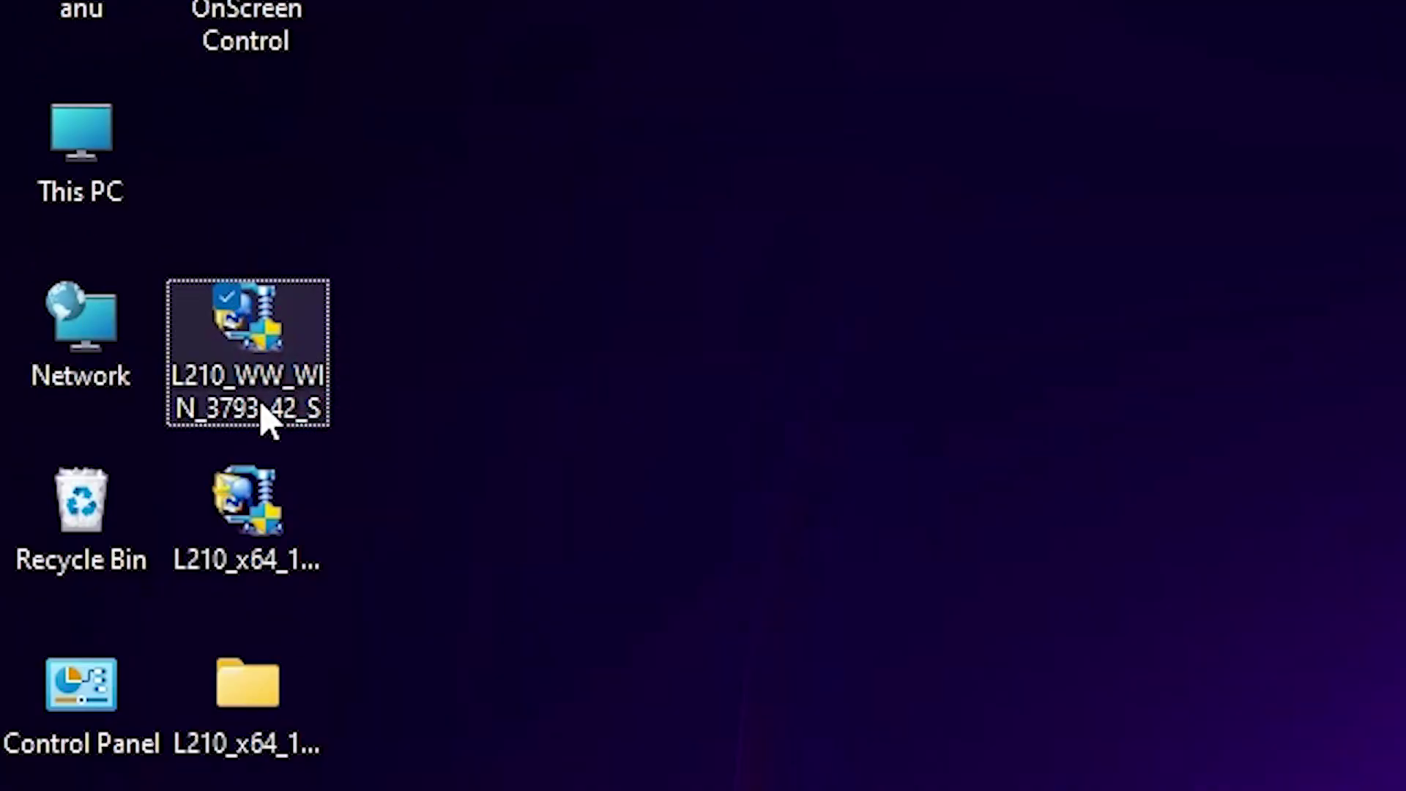
double_click(232, 377)
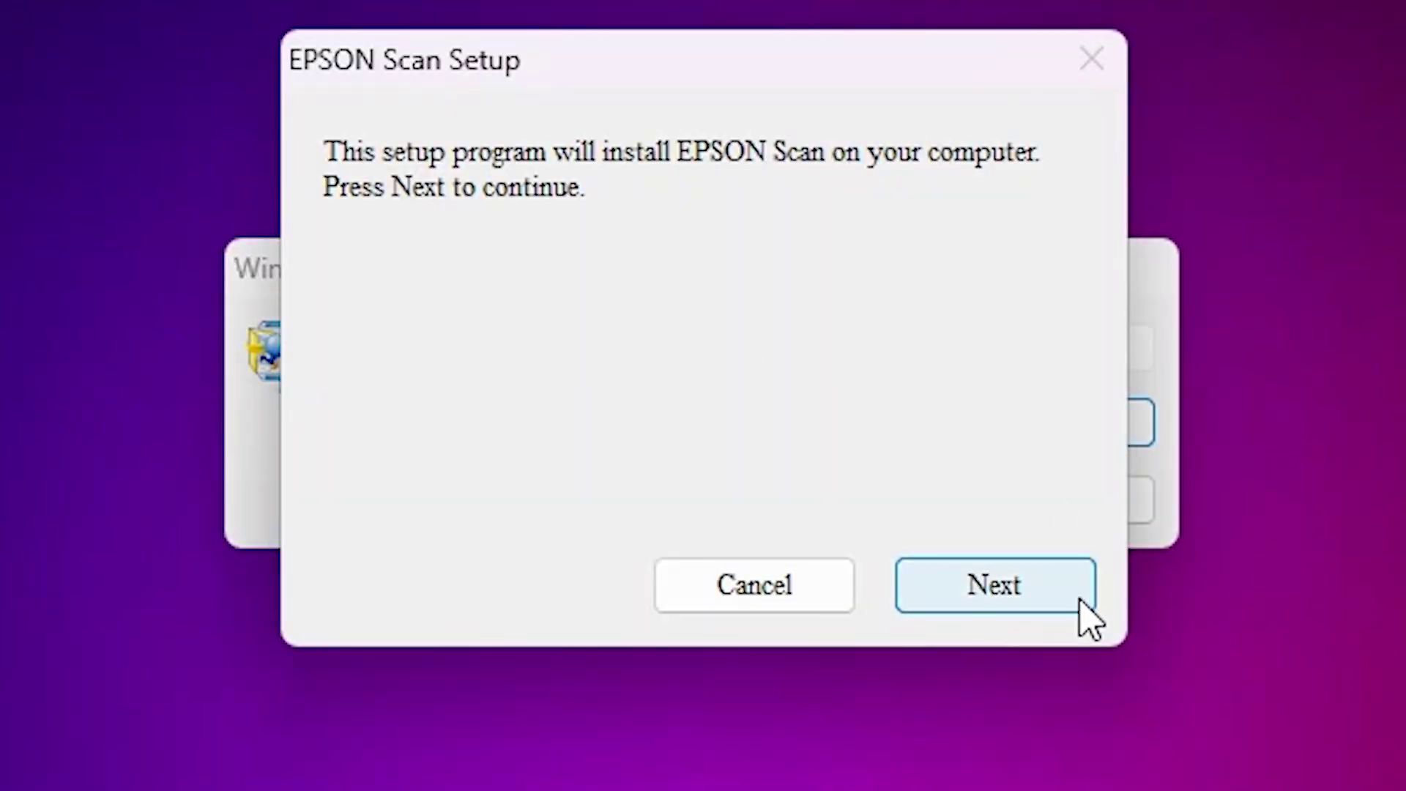
left_click(1080, 599)
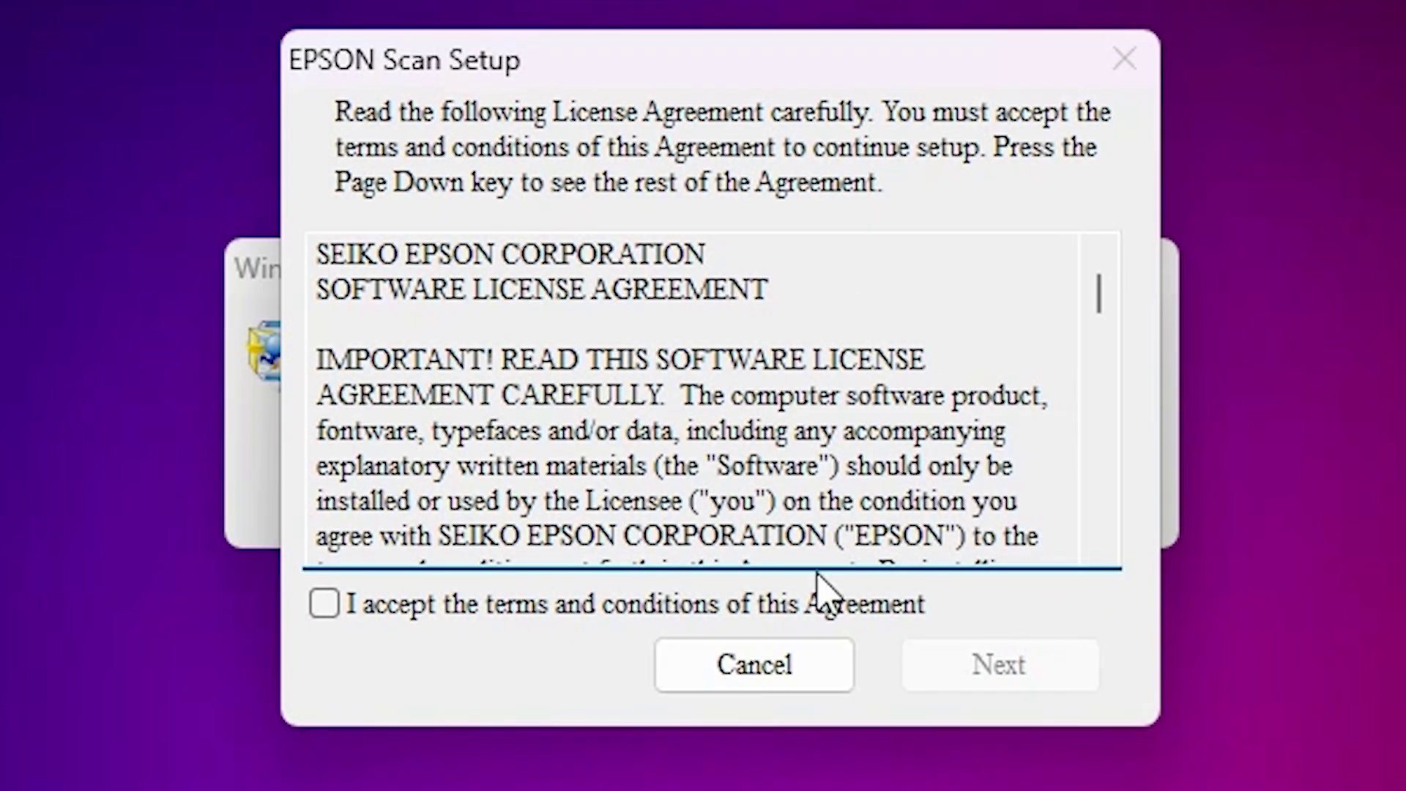
left_click(502, 606)
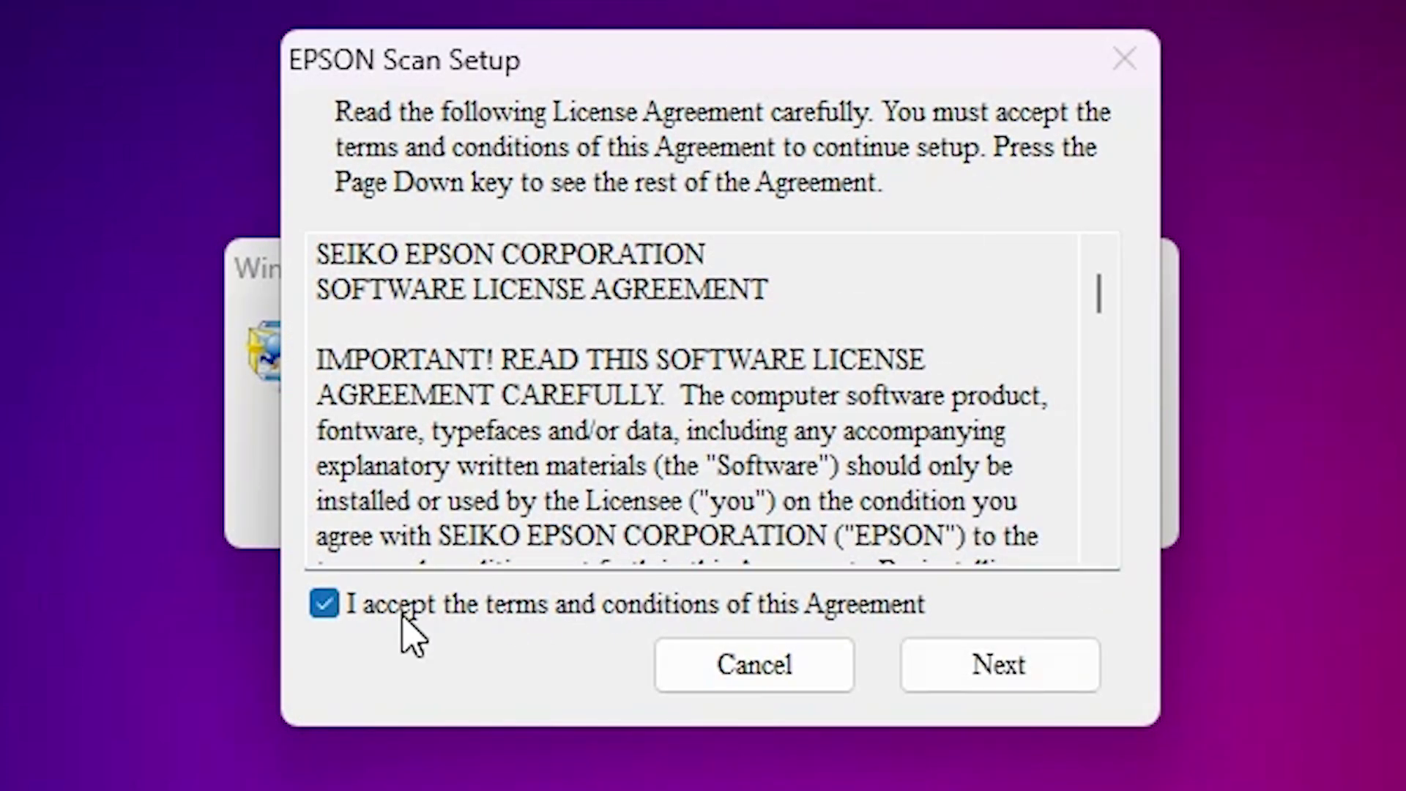
left_click(1017, 665)
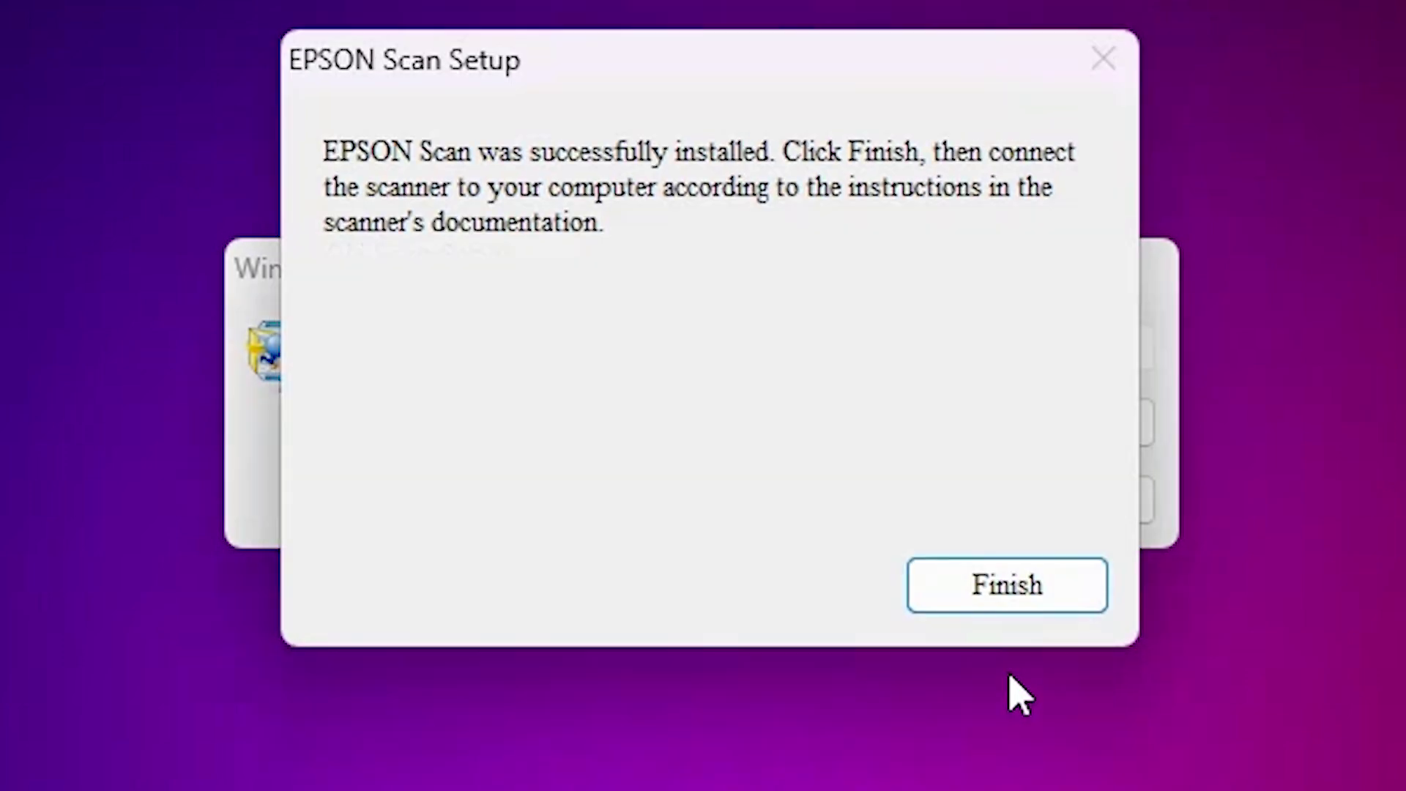
left_click(989, 585)
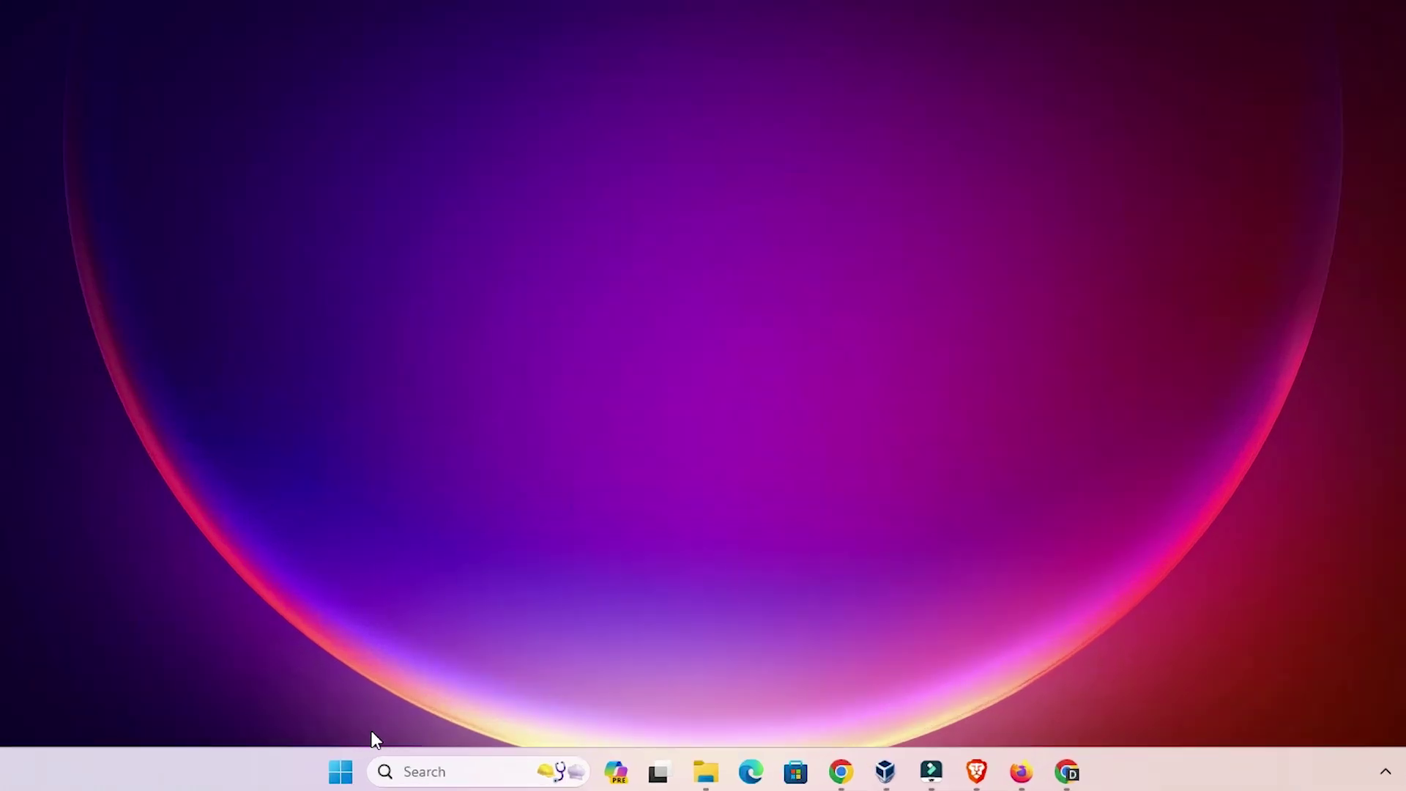
- Search Windows for "pr" and open the Printers & scanners settings to check the installed printers
left_click(341, 771)
type("pr")
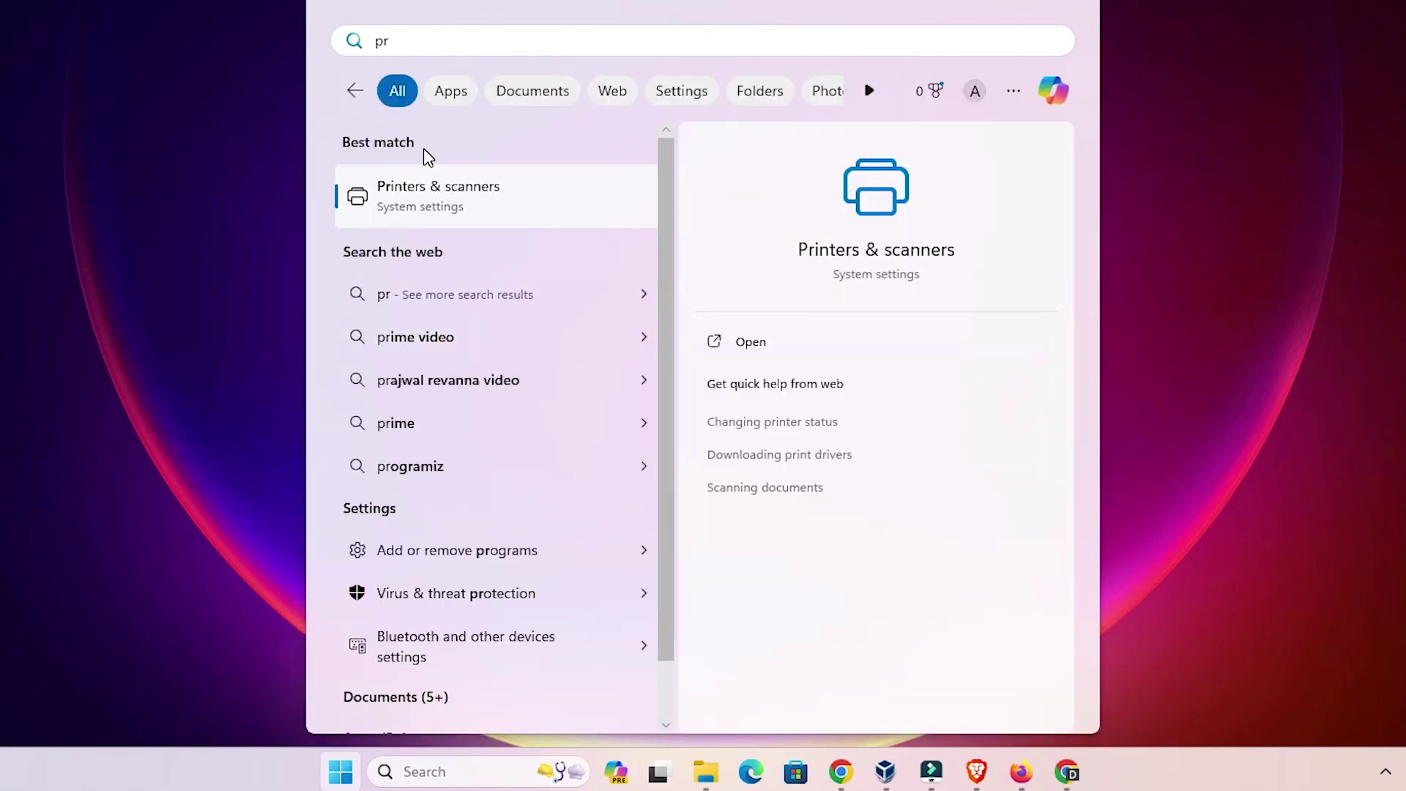
left_click(433, 192)
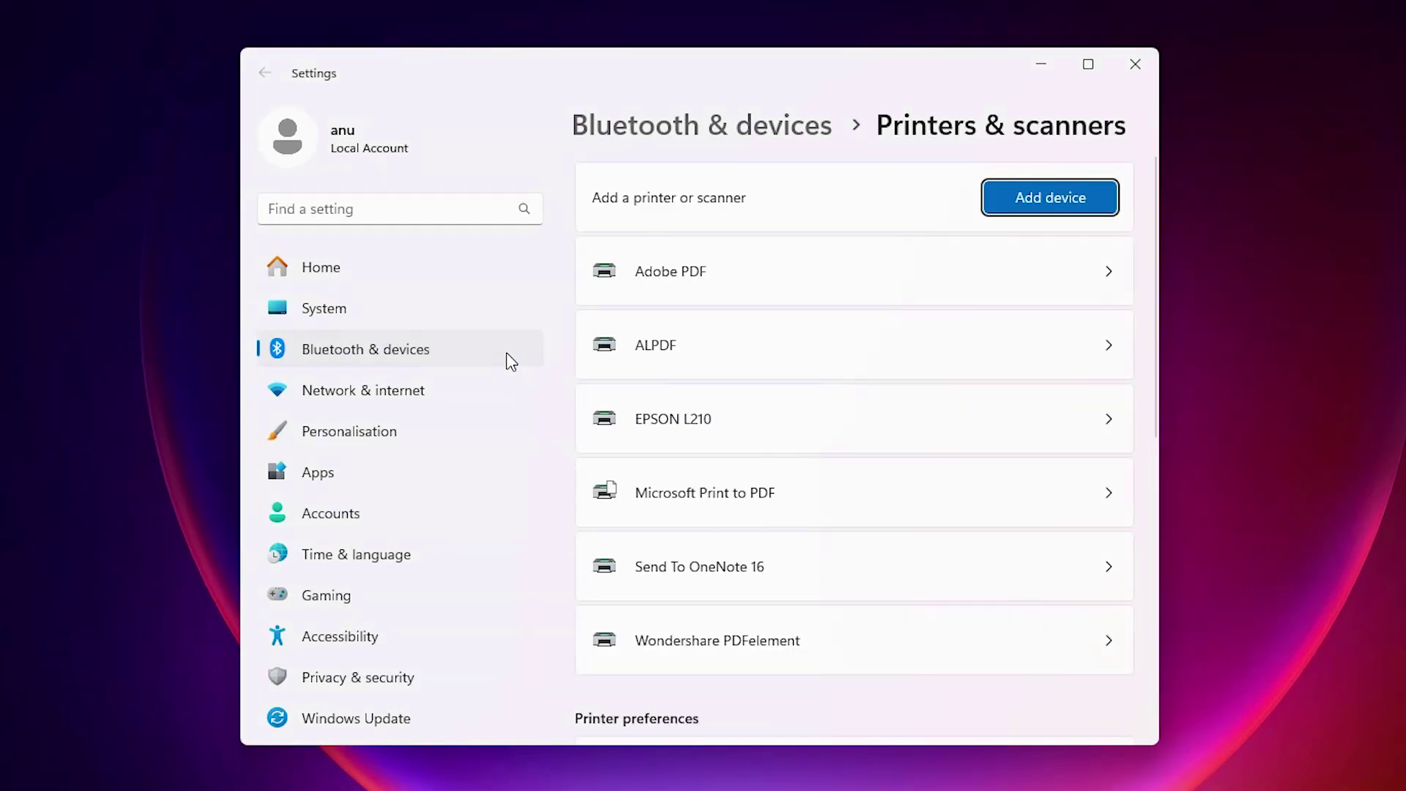